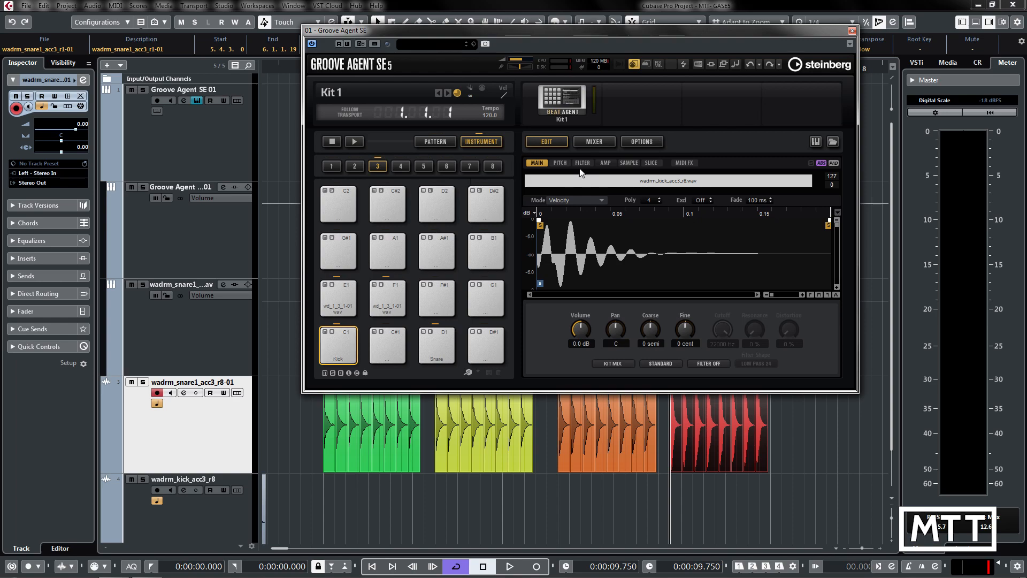
Look through the Pitch, Filter and Amp pages of the Kick pad's sample
click(560, 164)
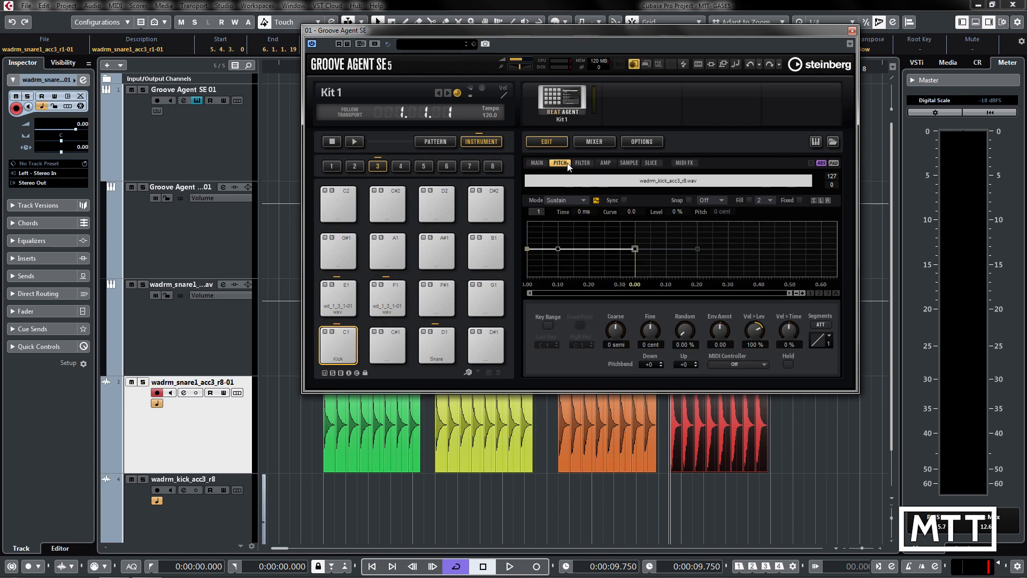
click(588, 162)
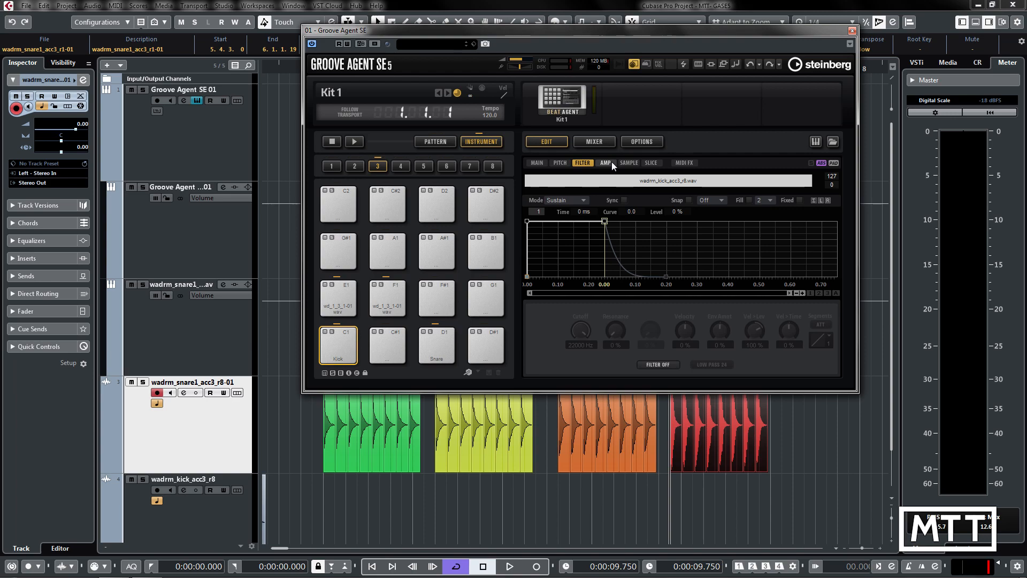
click(611, 165)
click(560, 161)
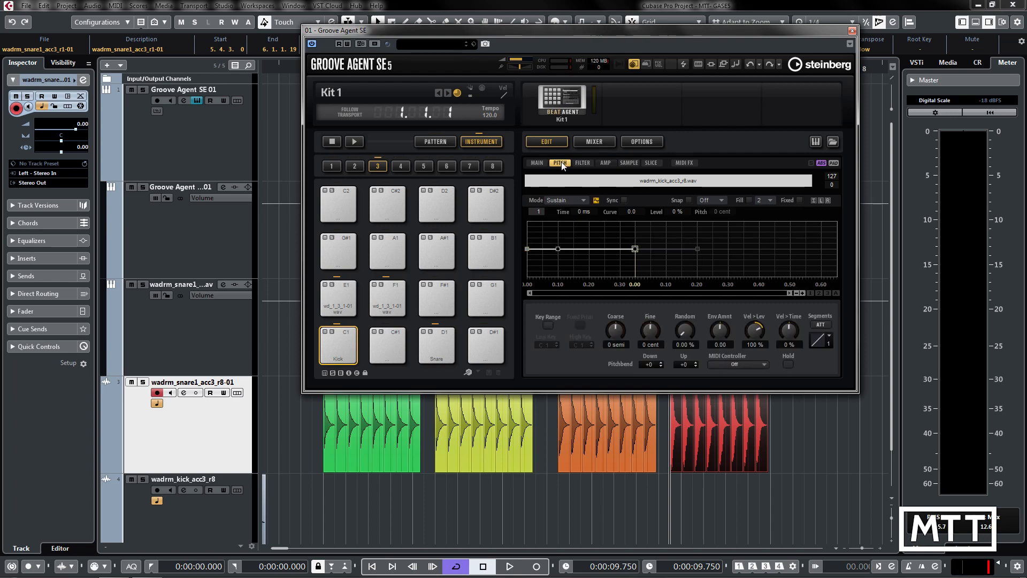
click(587, 163)
click(605, 163)
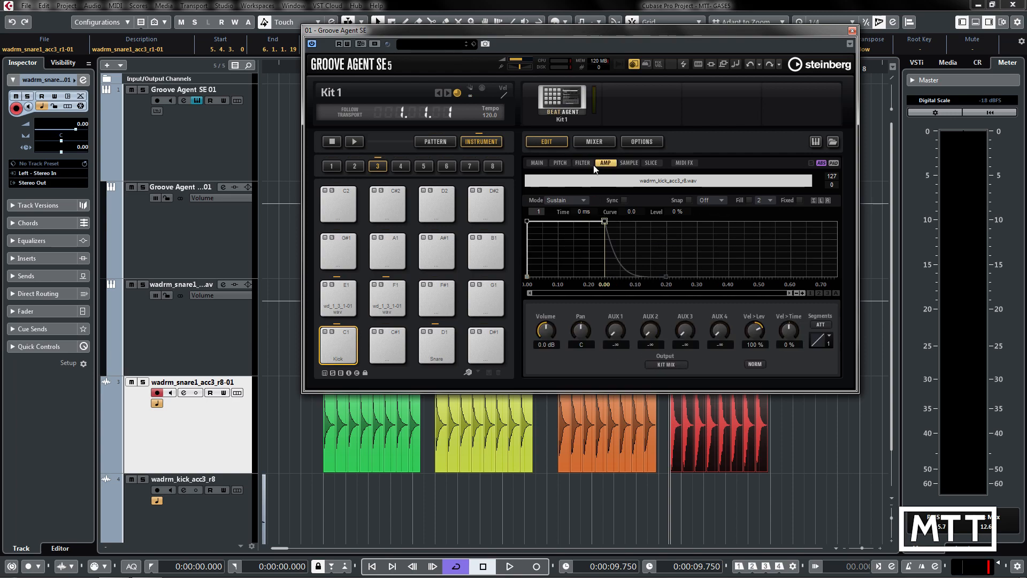
click(564, 168)
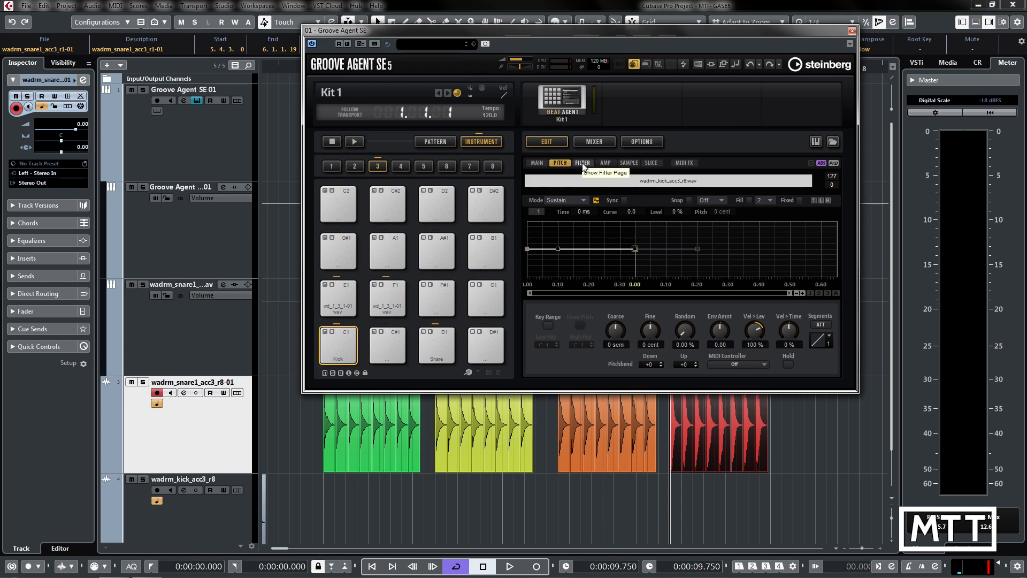
Set the Snare pad's filter type to Classic and review the available filter shapes
click(583, 163)
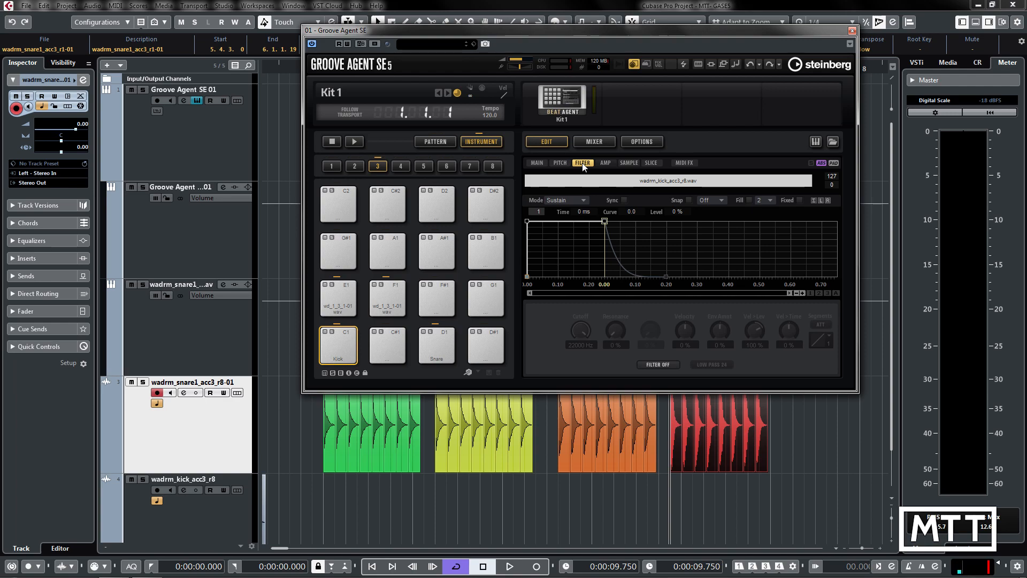
click(438, 353)
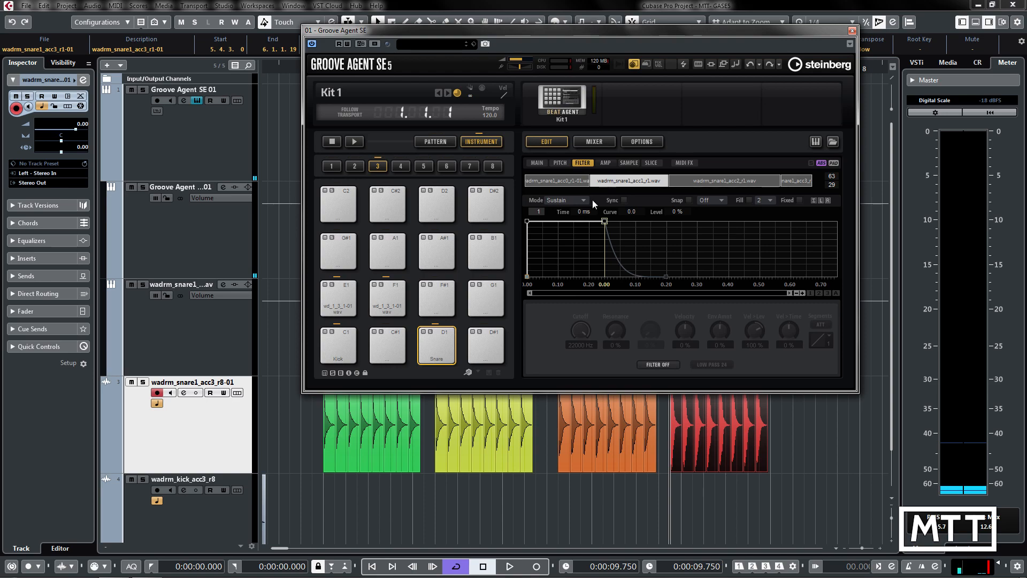
click(654, 365)
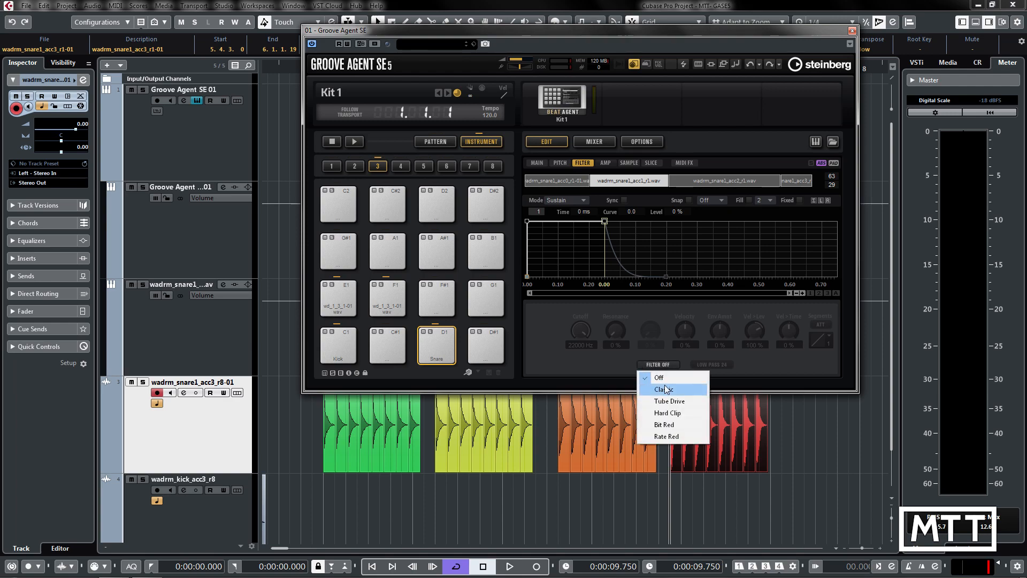
click(660, 391)
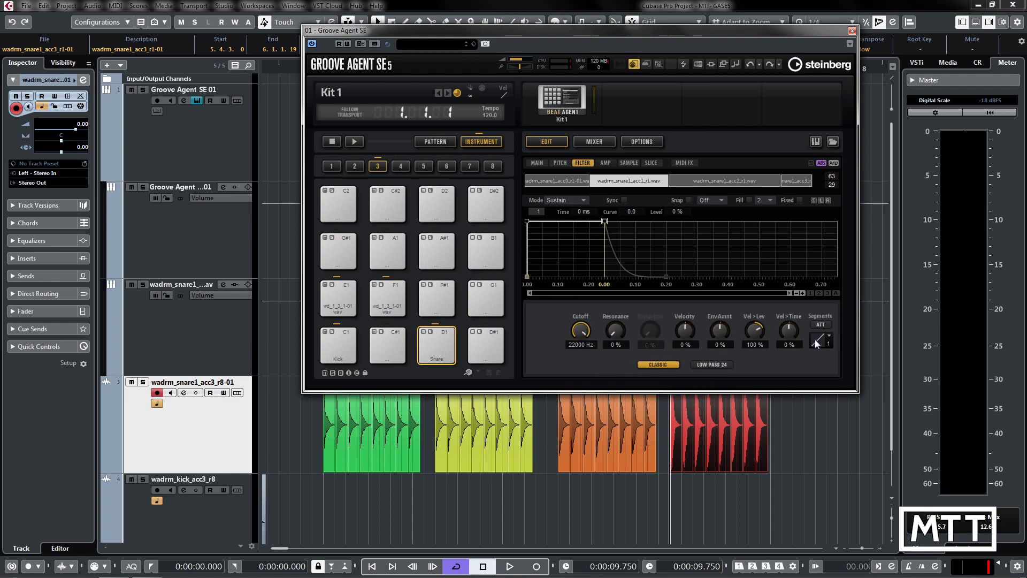
click(715, 365)
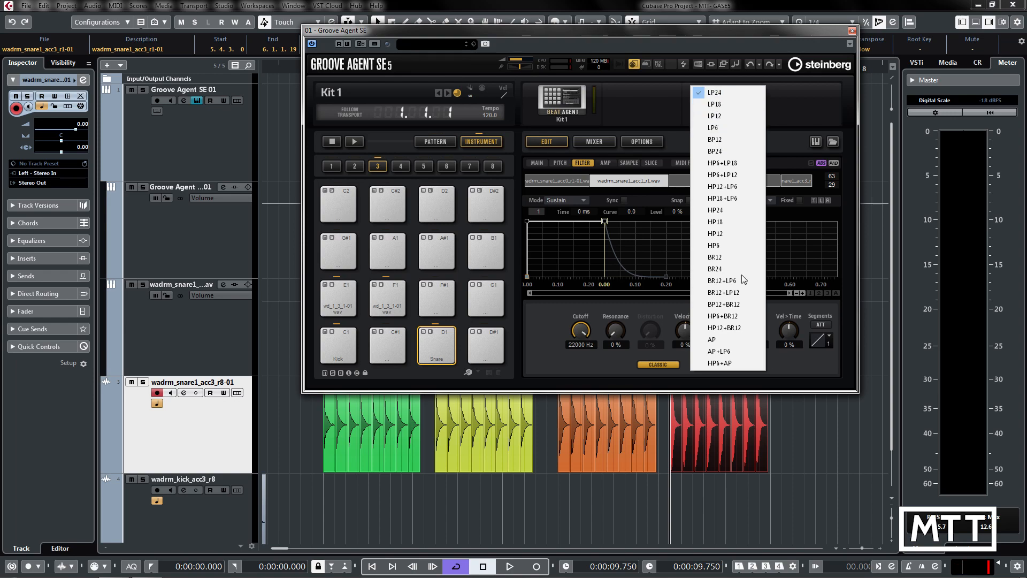
click(785, 363)
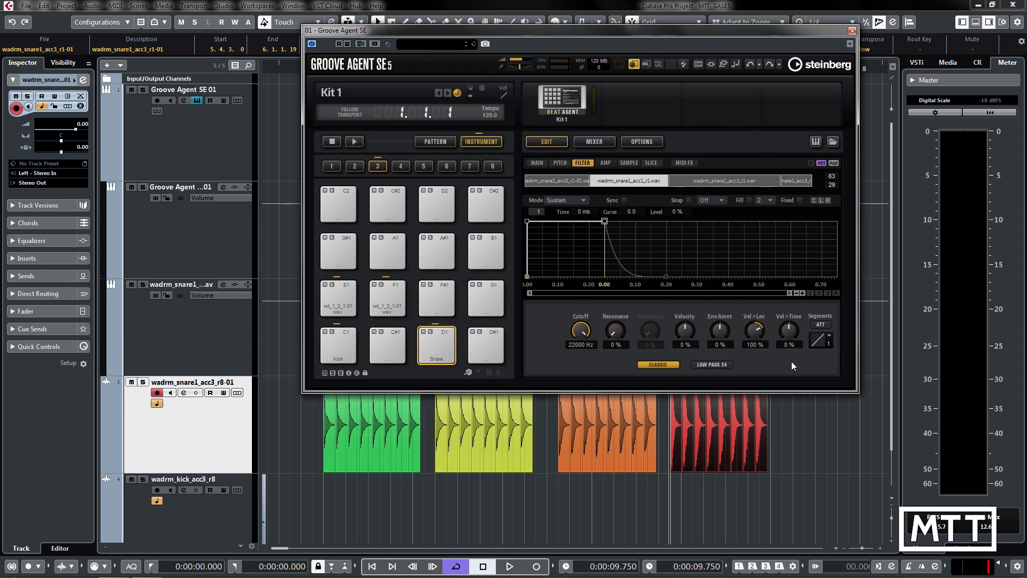
Select the Groove Agent SE 01 track, sweep the snare filter's cutoff and raise its resonance to about 48%
click(213, 142)
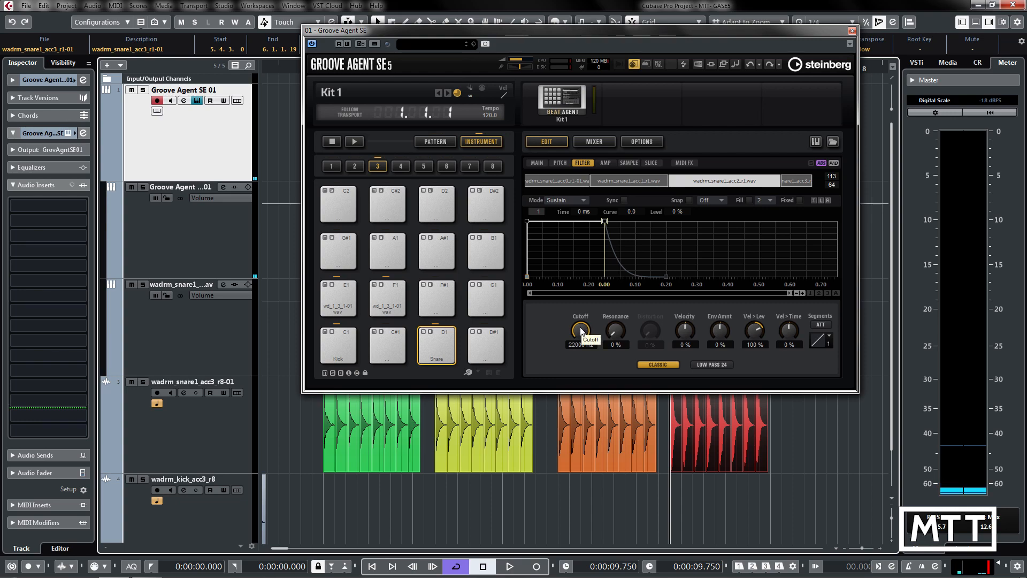
mouse_move(581, 331)
mouse_down()
mouse_move(570, 394)
mouse_move(579, 330)
mouse_up()
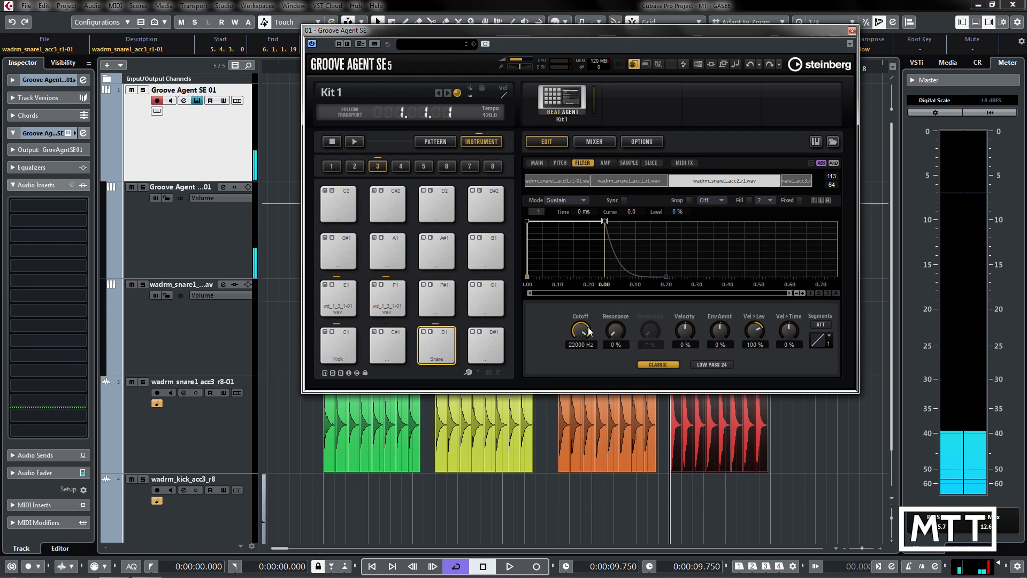
drag(615, 335, 618, 300)
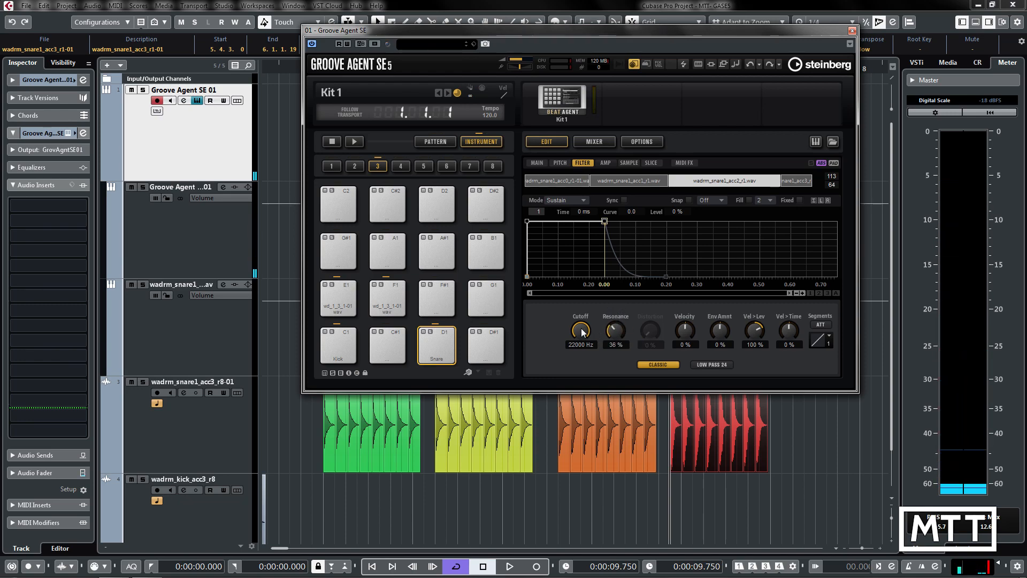
drag(620, 335, 622, 324)
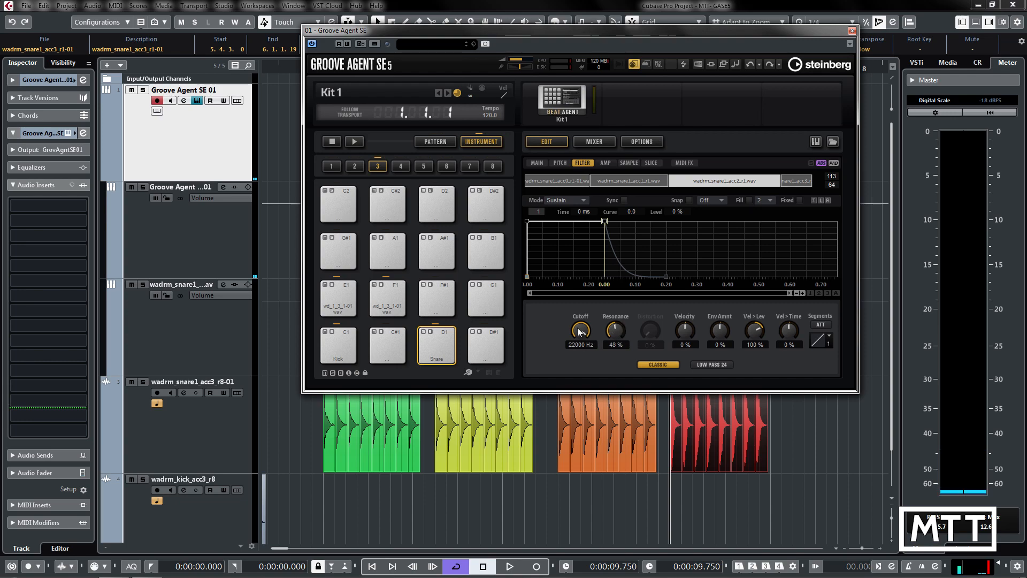
Sweep the snare filter's cutoff and resonance, bringing the cutoff to about 1326 Hz and the resonance to 0%
drag(586, 333, 576, 371)
drag(615, 332, 586, 293)
drag(615, 328, 608, 397)
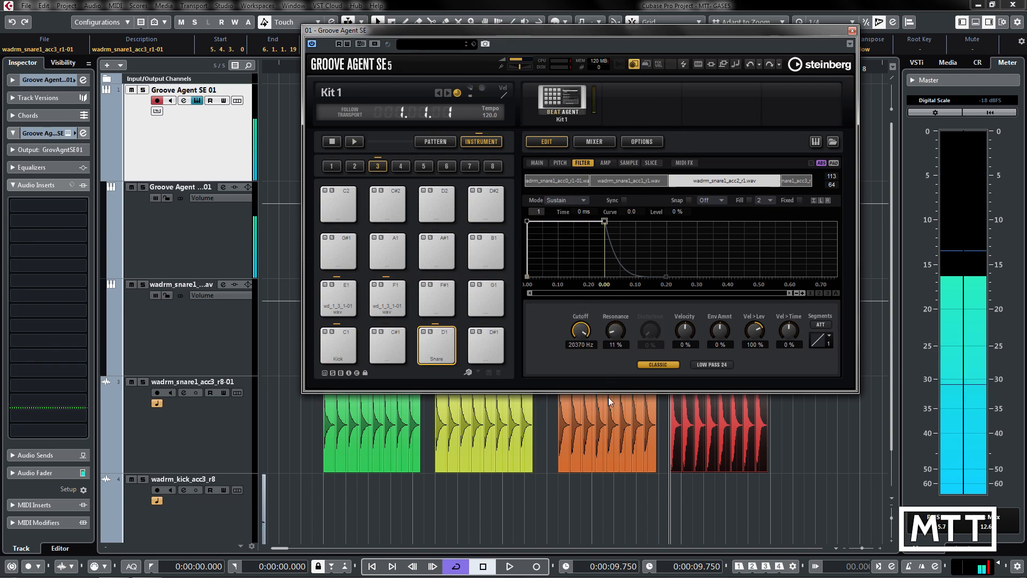
drag(589, 332, 615, 342)
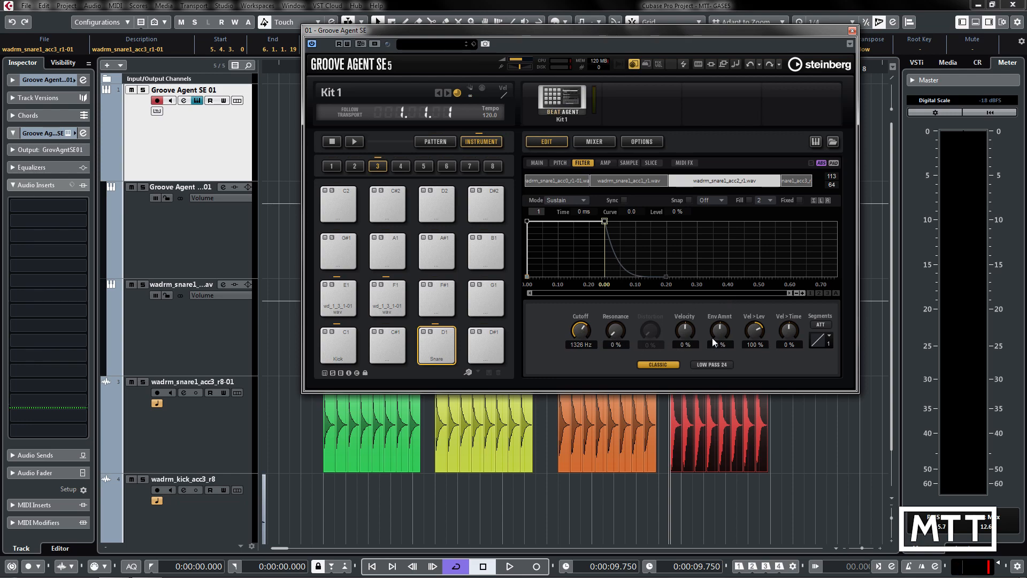
Set the snare's filter envelope amount to about 19% and adjust the cutoff to about 1276 Hz
drag(721, 330, 721, 327)
drag(581, 333, 580, 330)
scroll(581, 330, up, 2)
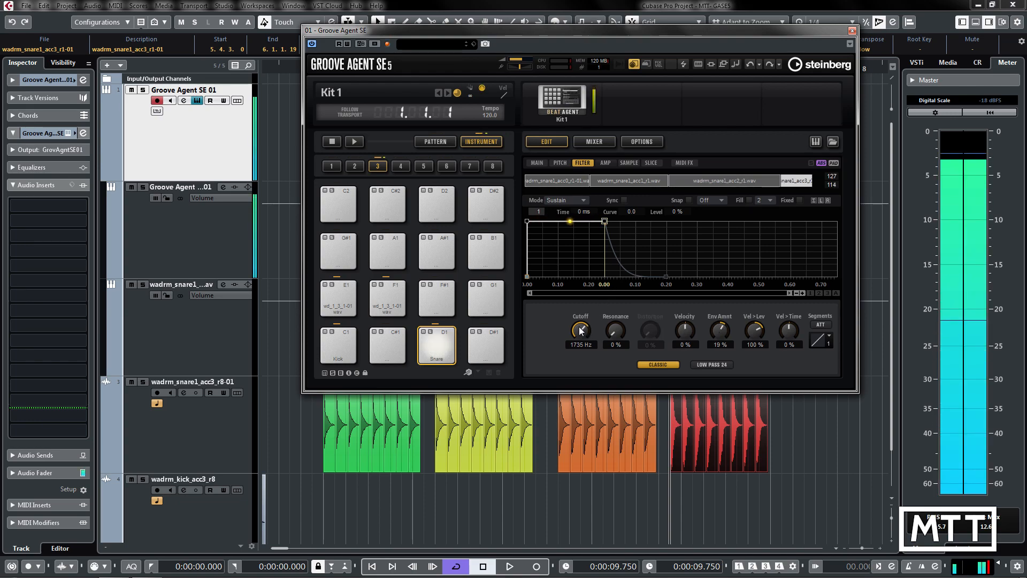
drag(580, 327, 579, 331)
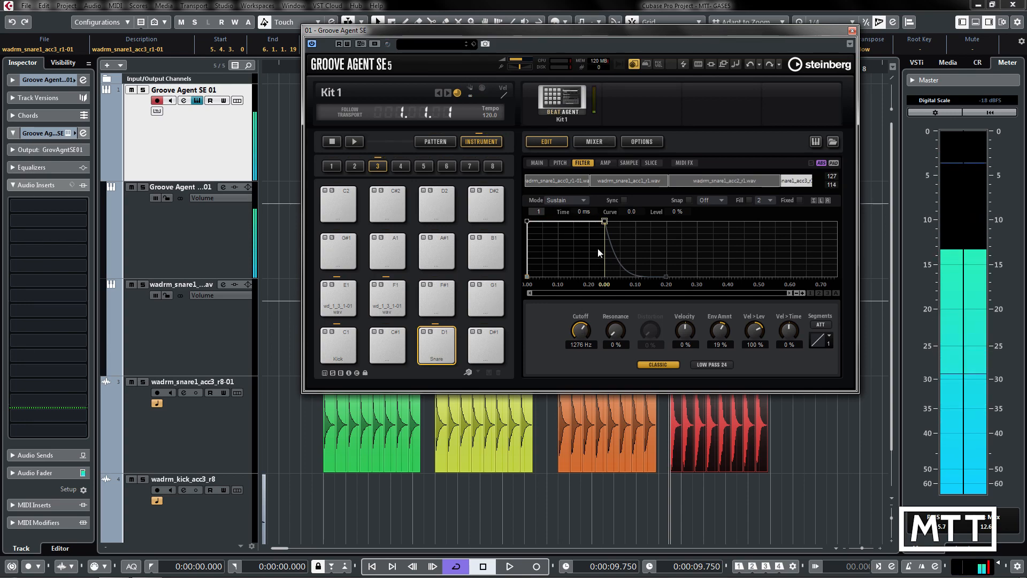
Try filter envelope attack times of about 233 ms and 236 ms, returning the attack to about 3 ms
drag(528, 221, 599, 230)
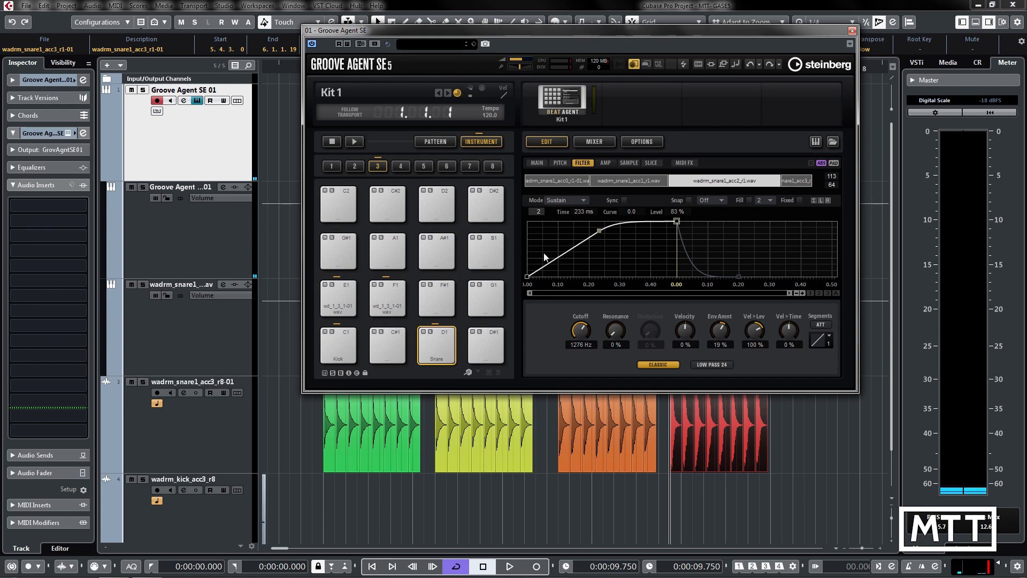
drag(599, 230, 524, 221)
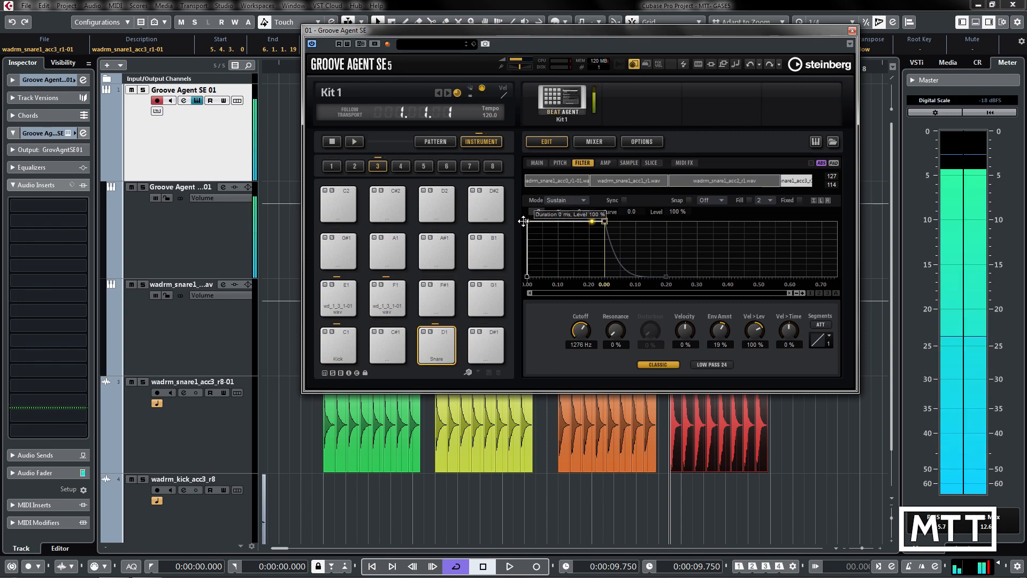
drag(524, 221, 600, 222)
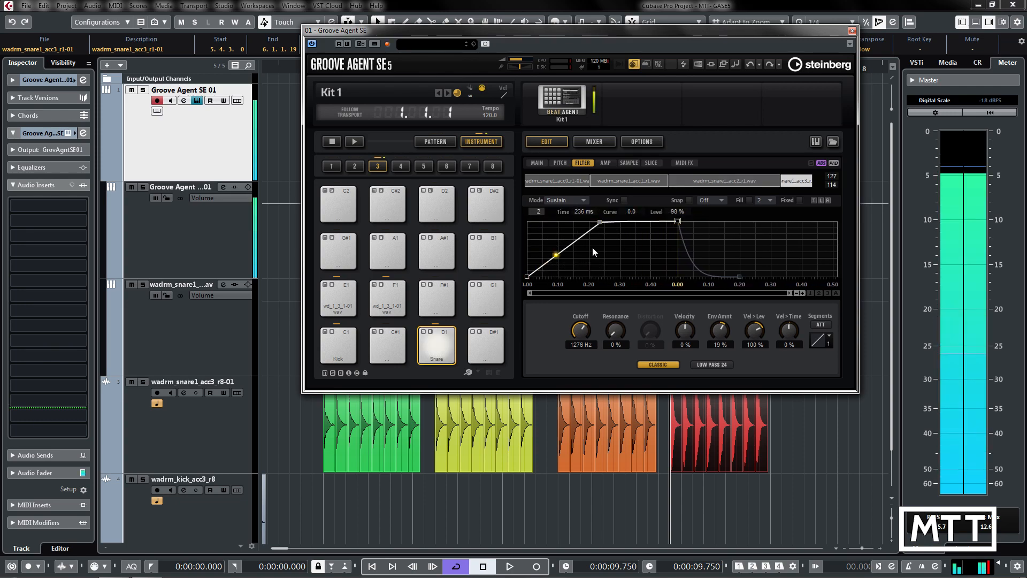
drag(592, 222, 528, 215)
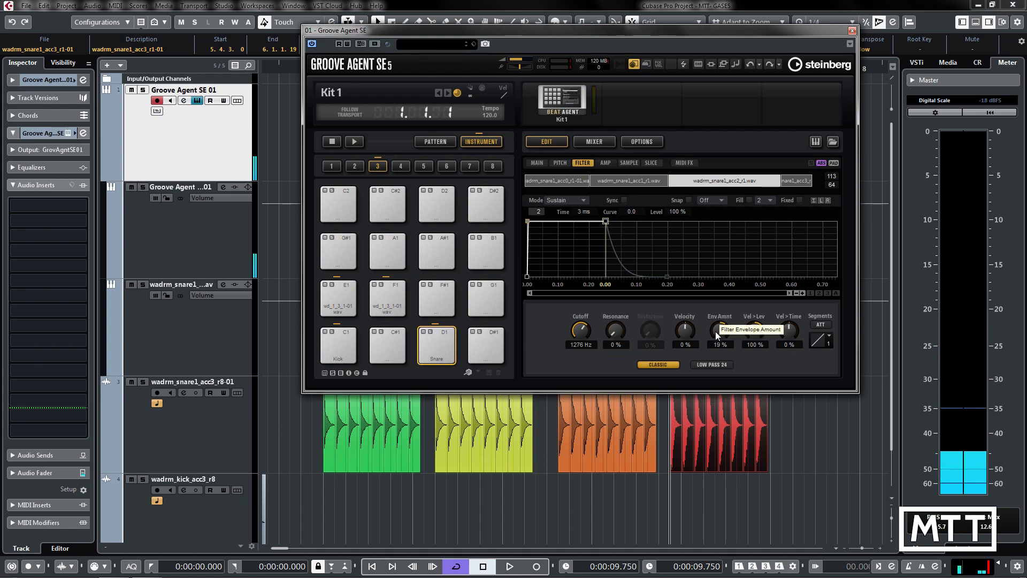
Set the filter envelope amount to 100%, test attack times of about 138 ms and 98 ms, and finish with the attack at 0 ms
drag(717, 332, 713, 306)
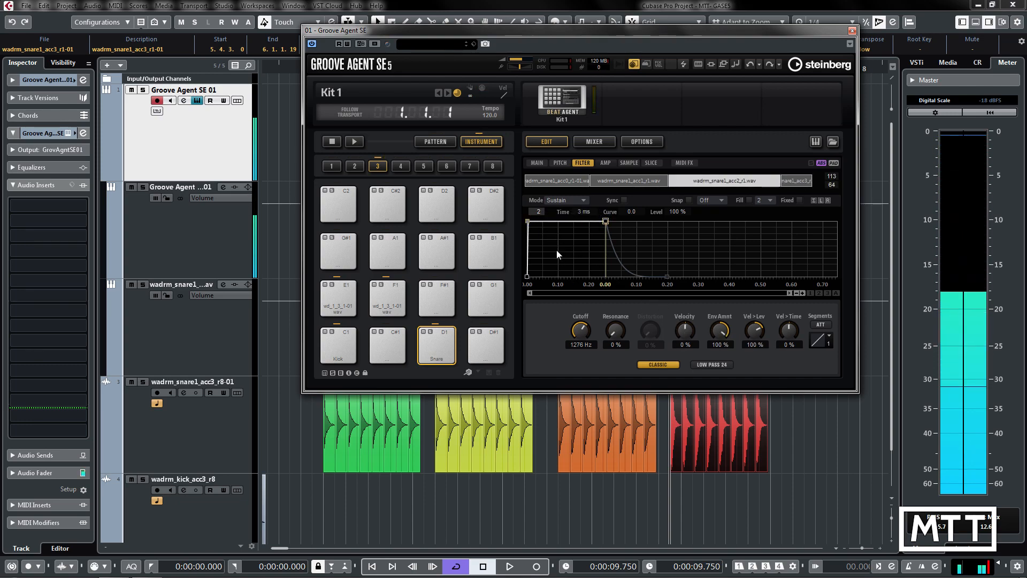
drag(527, 219, 570, 213)
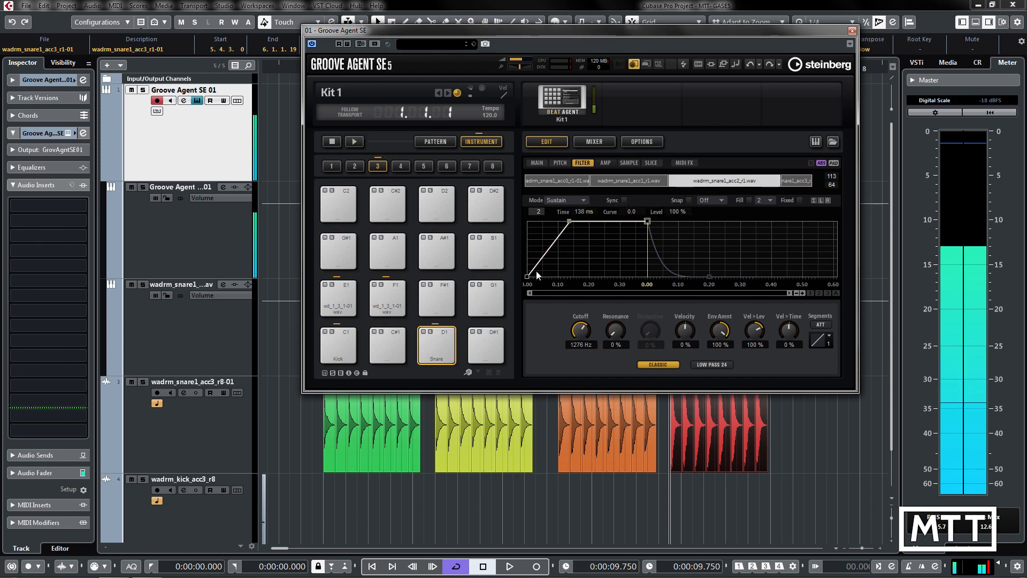
drag(569, 220, 557, 220)
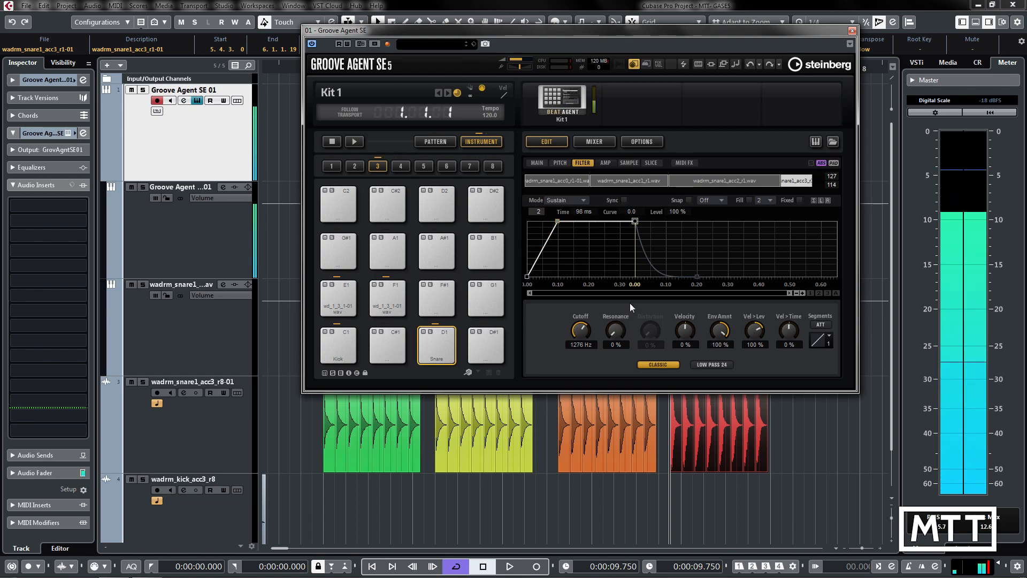
drag(615, 338, 615, 299)
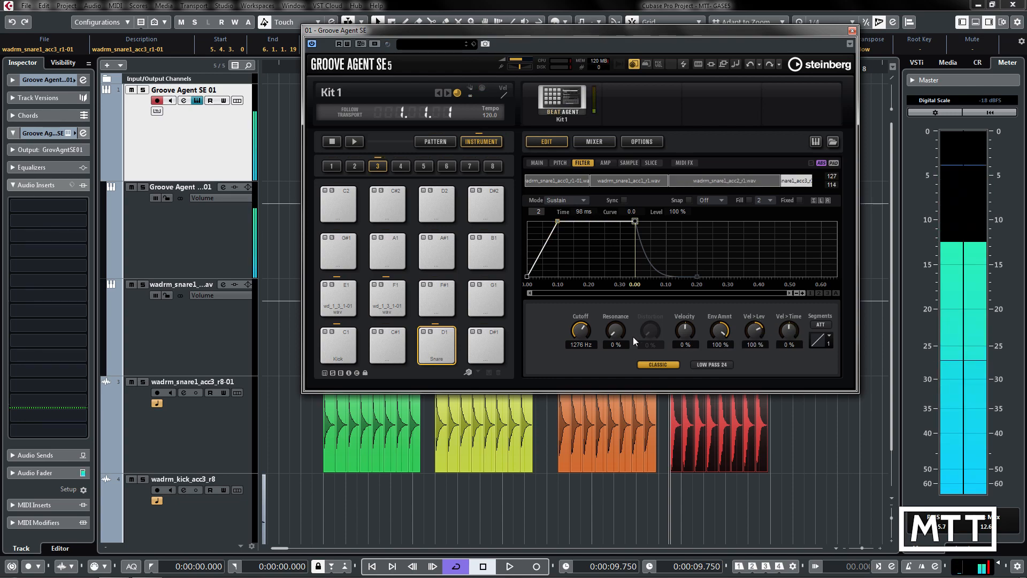
drag(558, 221, 527, 221)
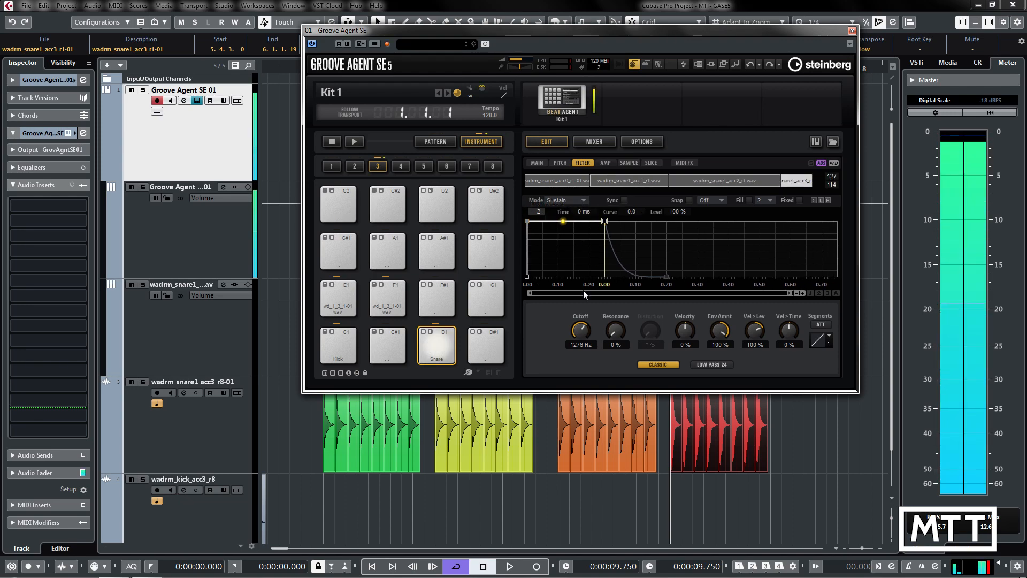
Audition the Snare pad and widen the wadrm_snare1_acc3 sample's velocity range to 9–127 so it answers nearly all velocities
click(453, 360)
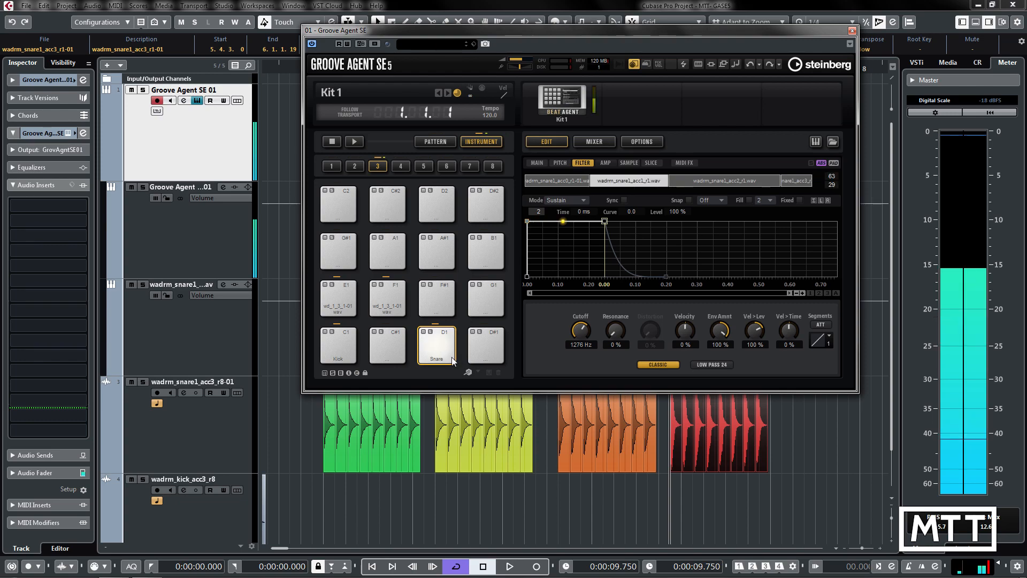
click(453, 334)
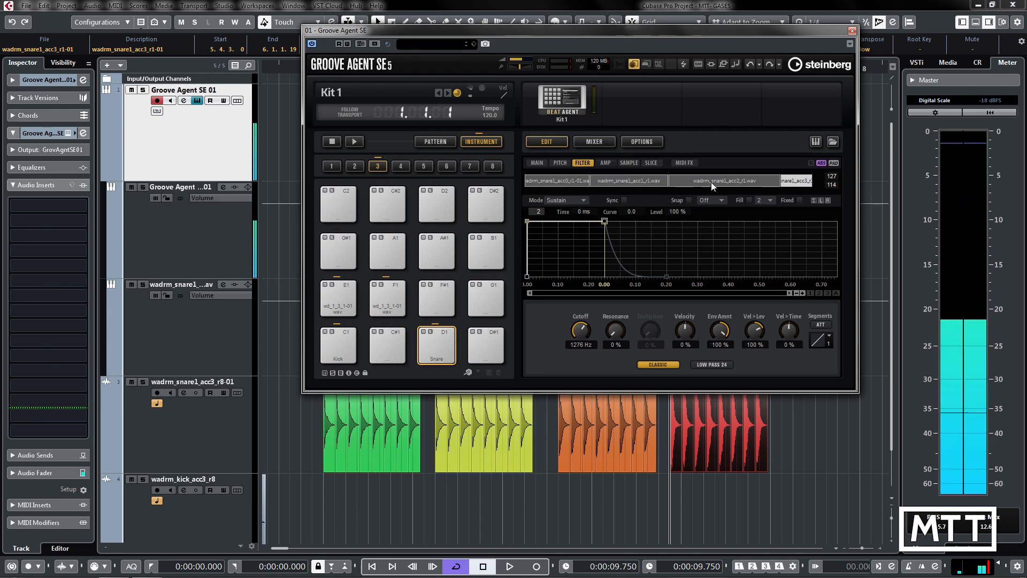
drag(590, 181, 533, 179)
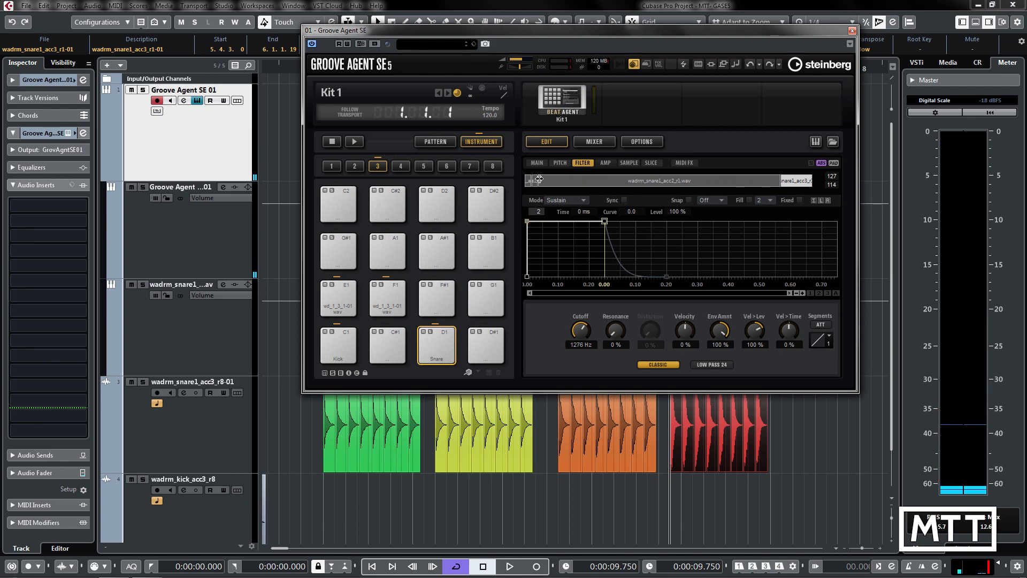
drag(782, 185, 531, 183)
click(449, 347)
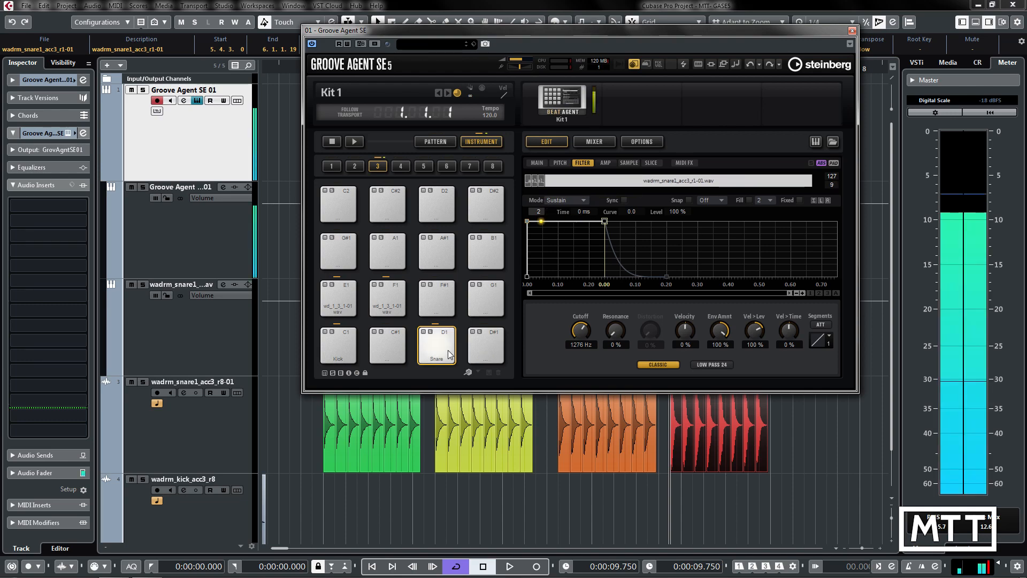
click(449, 347)
click(450, 343)
click(453, 336)
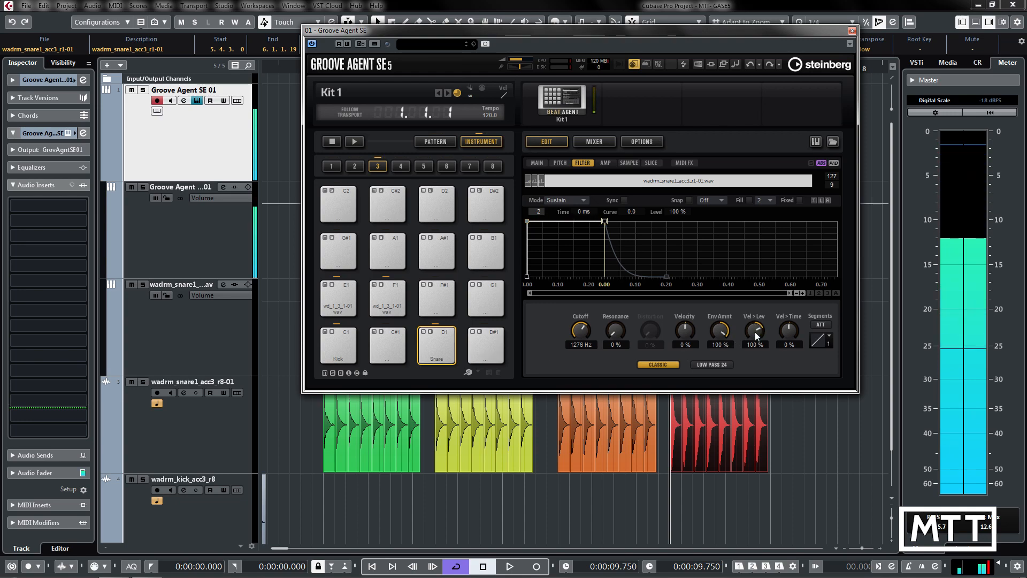
Set the filter envelope's velocity-to-level amount to 200% and audition the Snare pad at different velocities
drag(756, 332, 753, 293)
click(451, 348)
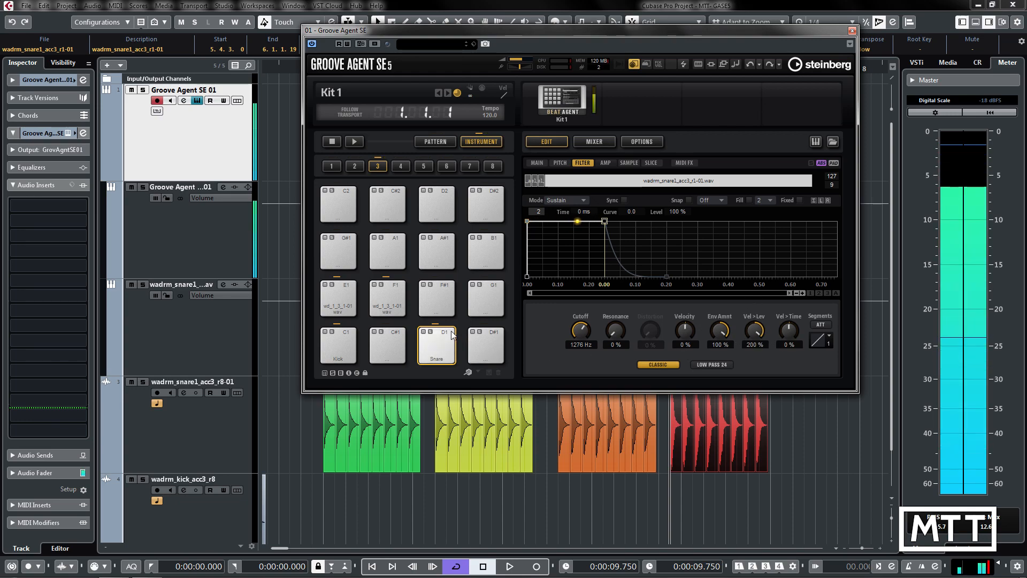
click(451, 350)
click(452, 345)
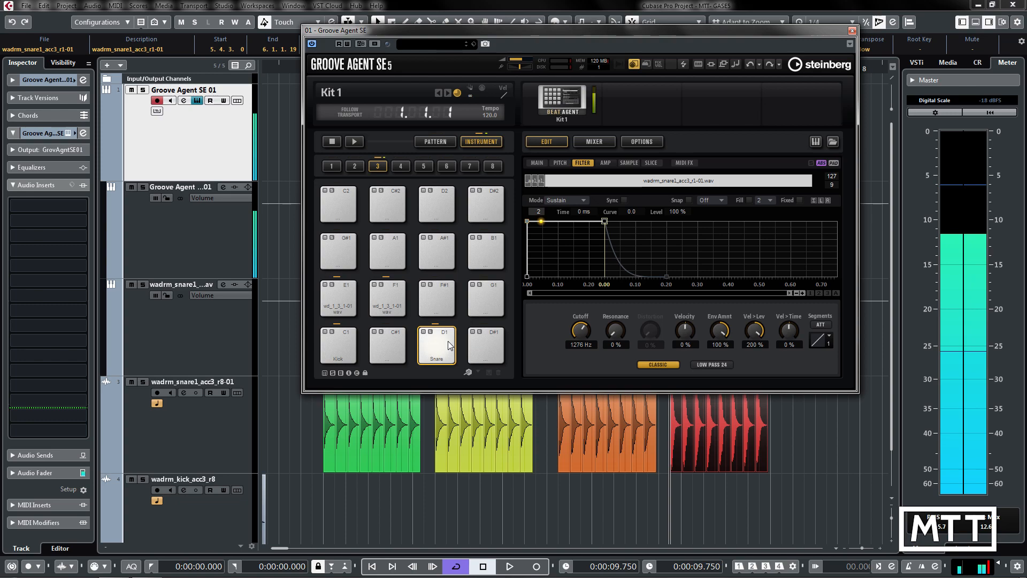
Audition the Snare pad, set the filter envelope's velocity-to-level amount to -98%, and audition the pad again at different velocities
click(452, 339)
click(451, 339)
click(451, 340)
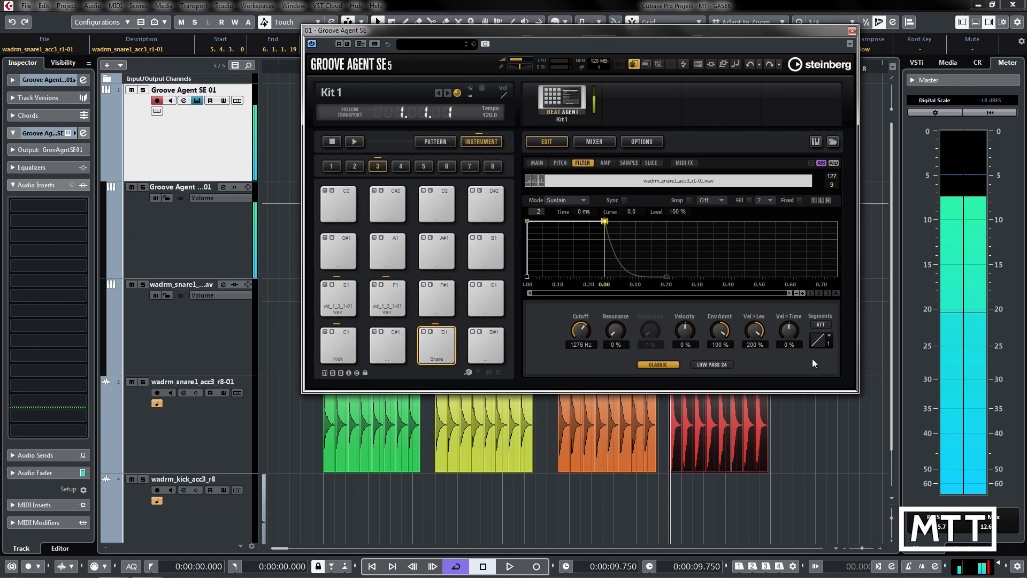
drag(764, 336, 759, 370)
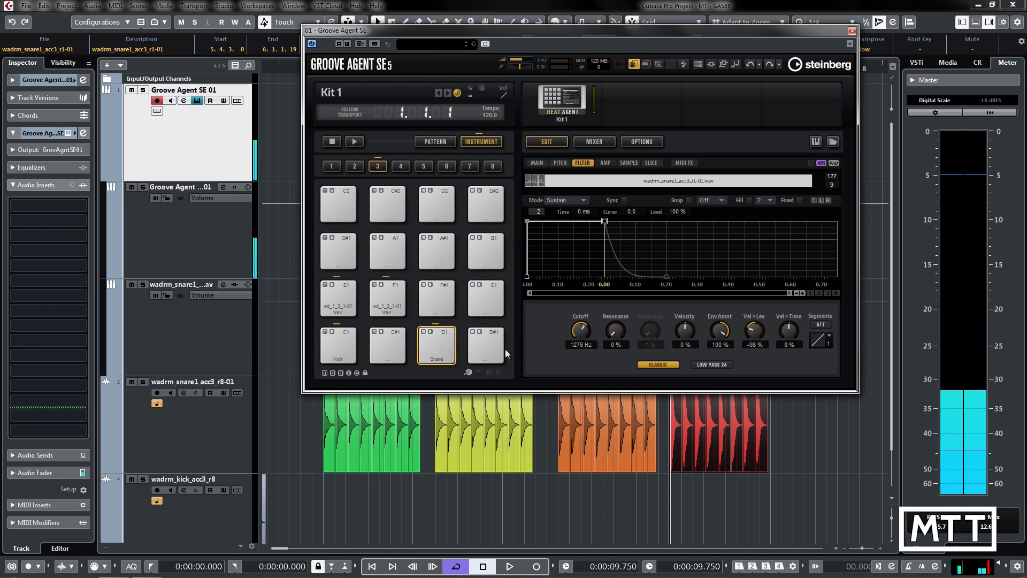
click(452, 357)
click(452, 355)
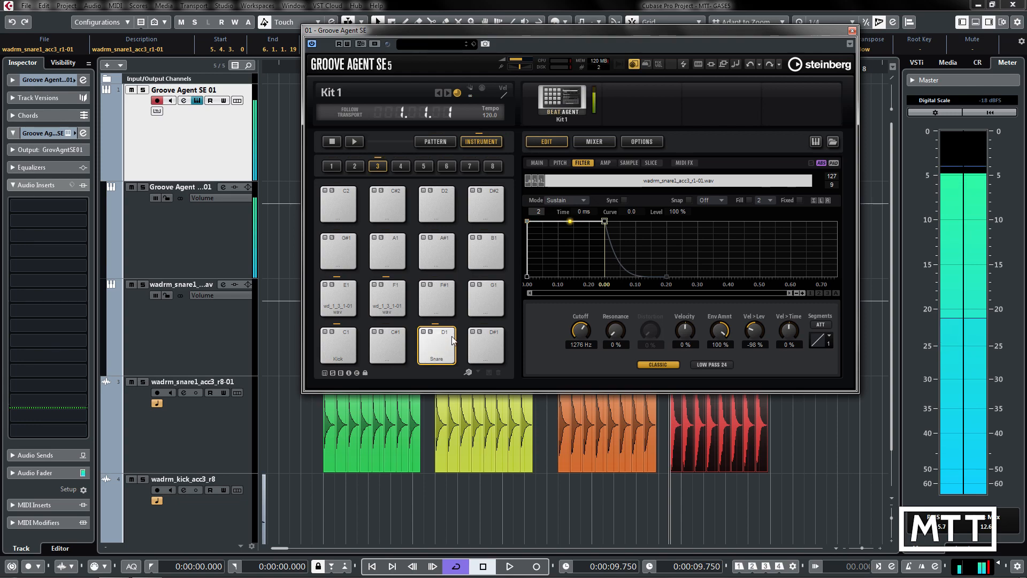
click(453, 351)
click(453, 351)
click(453, 351)
click(453, 350)
Set the filter envelope's velocity-to-level amount to -122% and audition the Snare pad at soft and hard velocities
drag(759, 330, 753, 336)
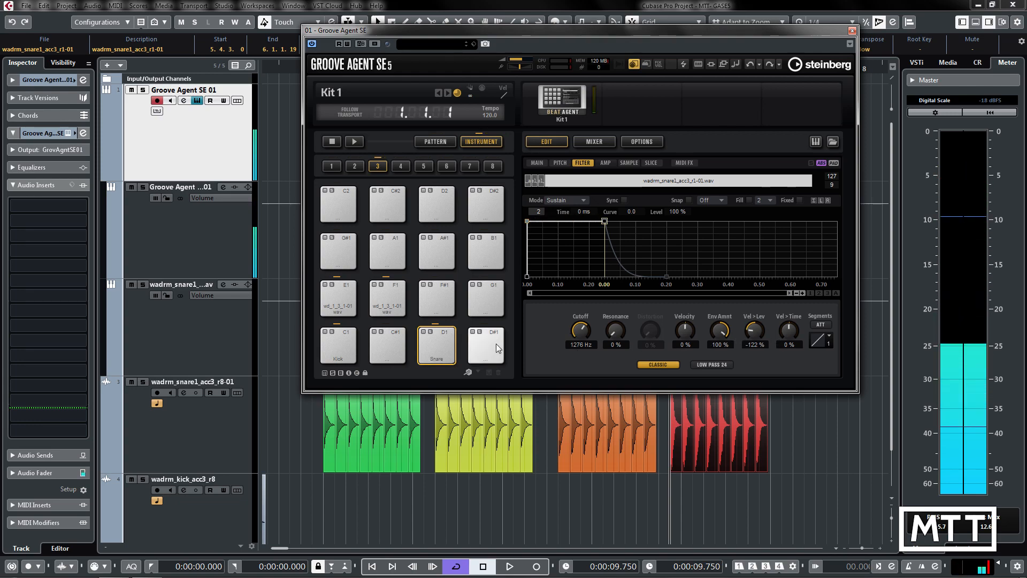
click(454, 351)
click(453, 342)
click(452, 336)
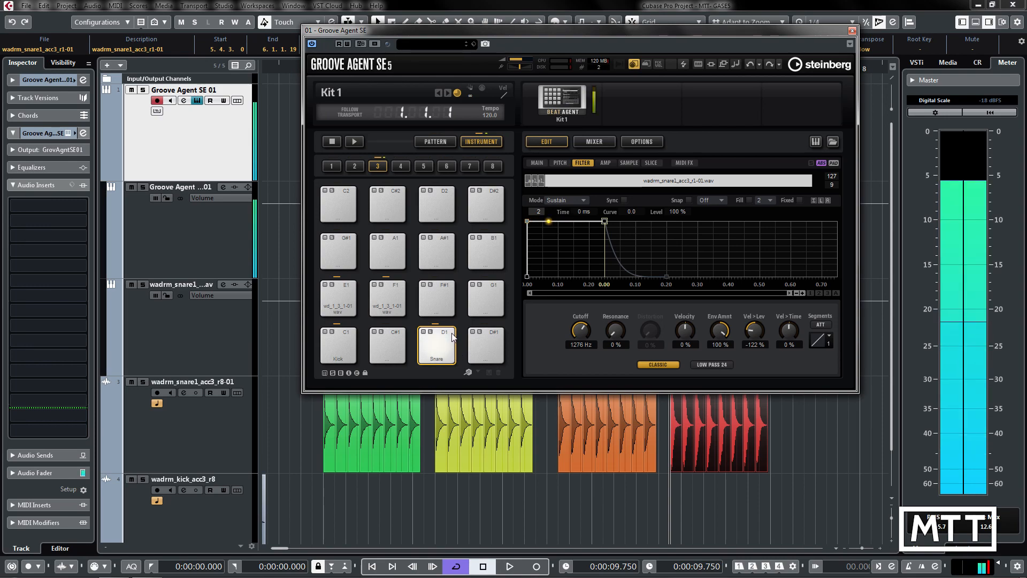
click(453, 336)
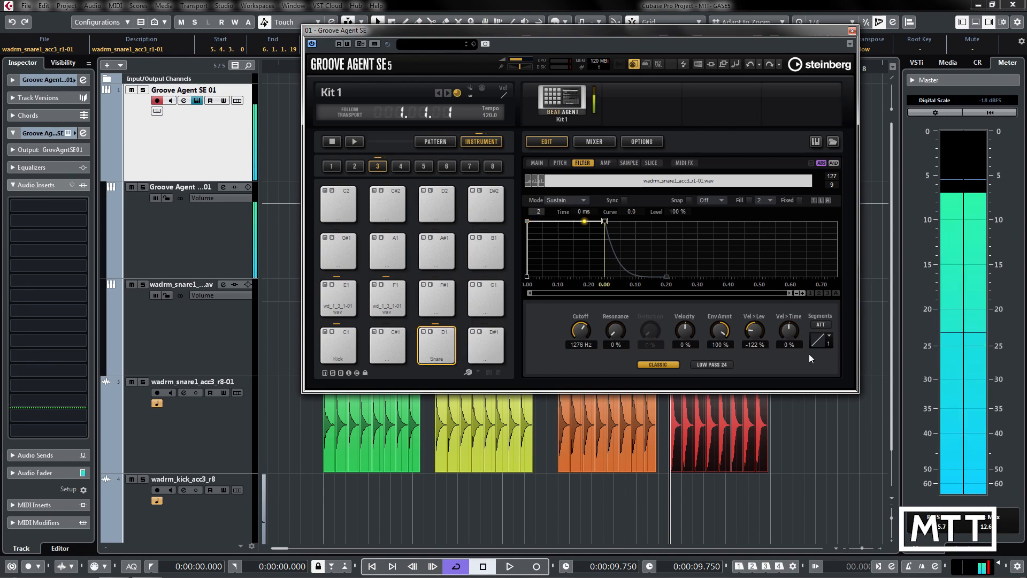
Test the Snare pad with the filter envelope's velocity-to-level amount at about 102%, finishing with the amount at -2%
drag(765, 331, 765, 265)
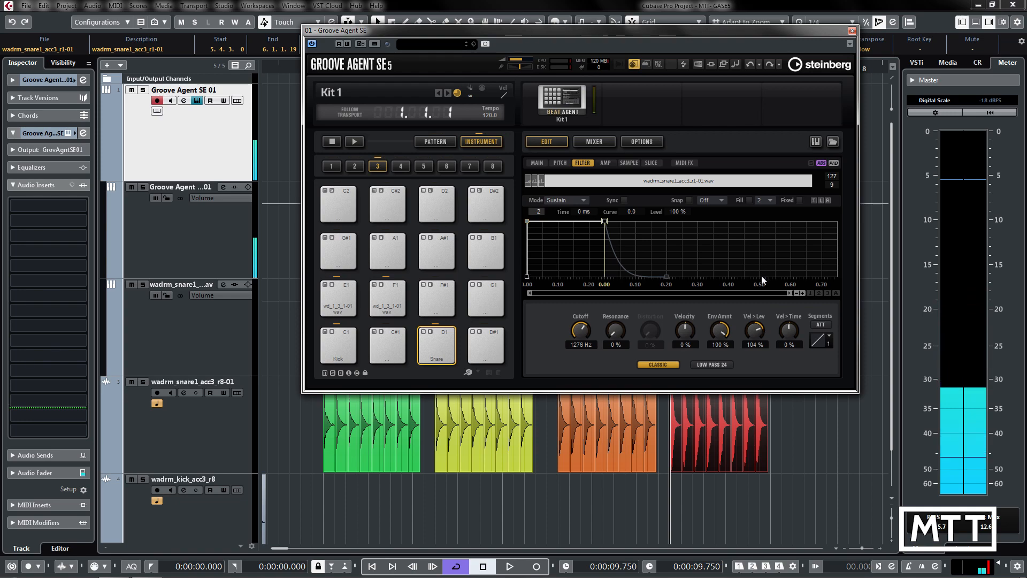
click(453, 347)
click(453, 338)
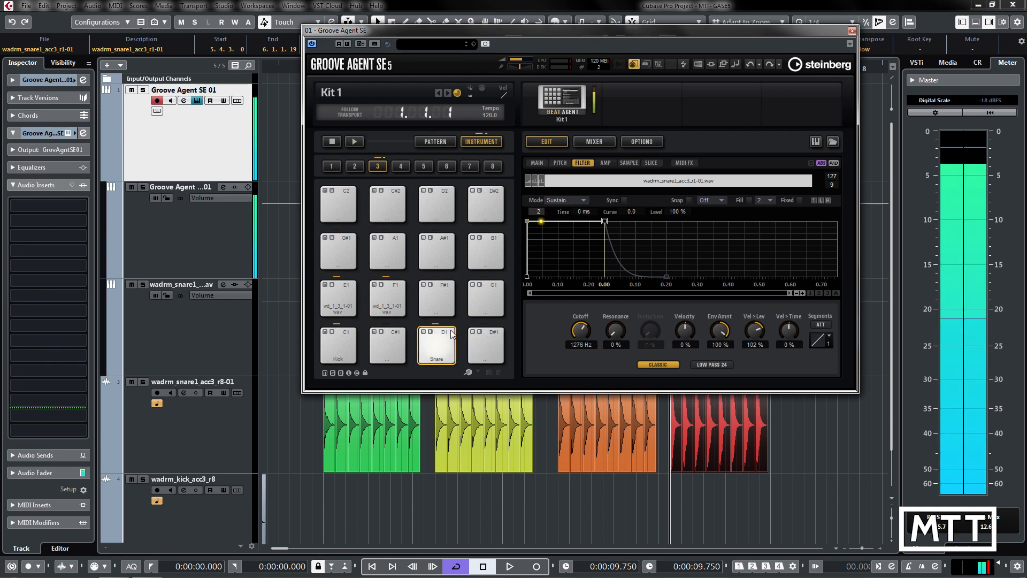
click(453, 334)
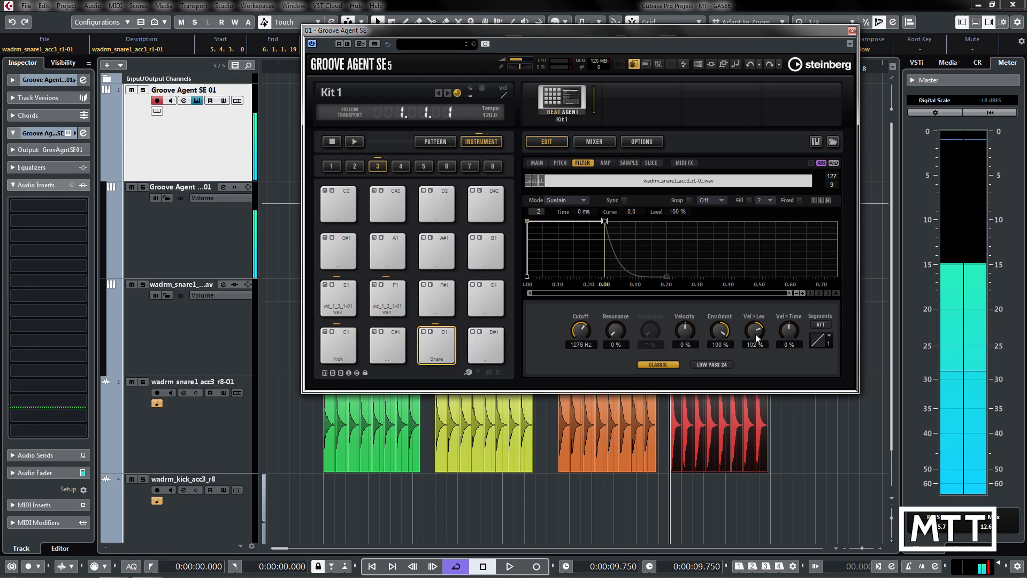
drag(755, 330, 754, 356)
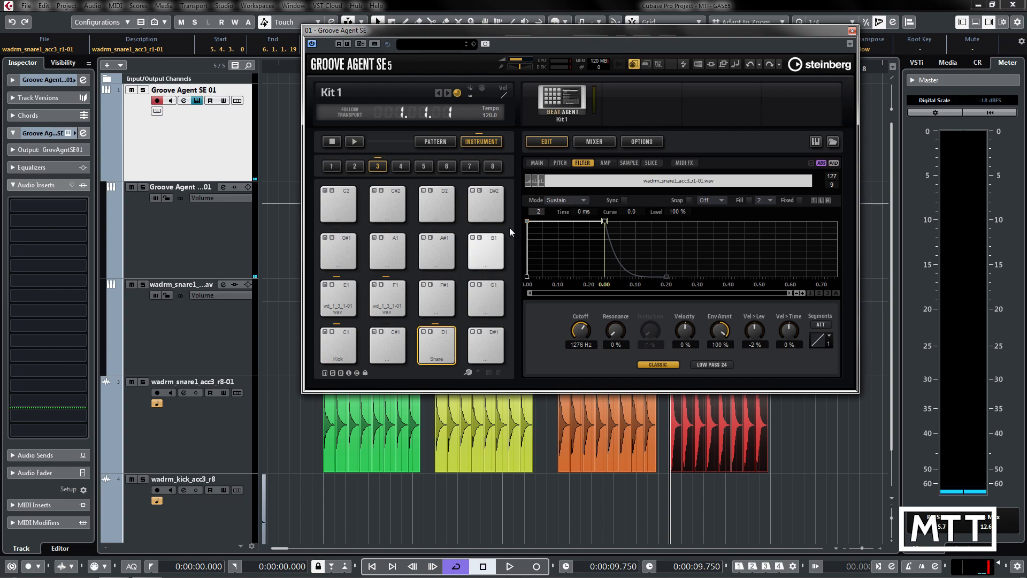
Lengthen the filter envelope's attack to about 124 ms and set its velocity-to-time amount to 100%
click(828, 325)
click(838, 319)
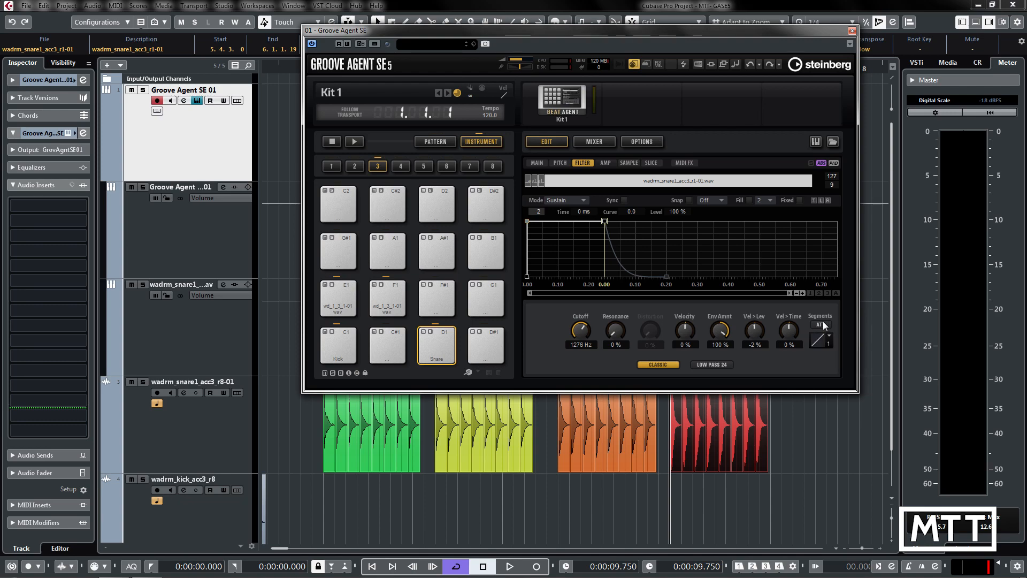
click(823, 325)
click(838, 338)
drag(526, 220, 565, 221)
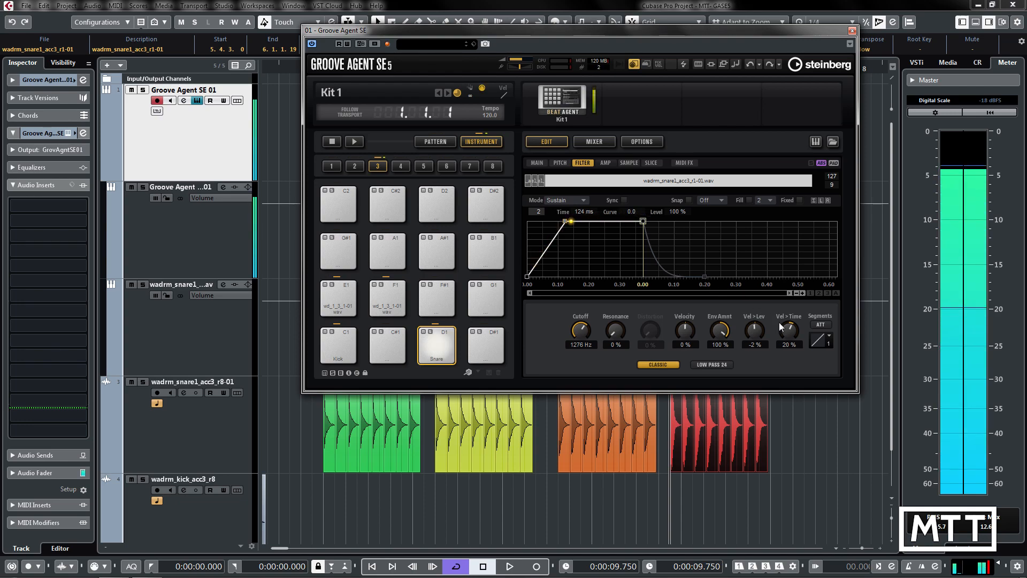
drag(785, 328, 785, 284)
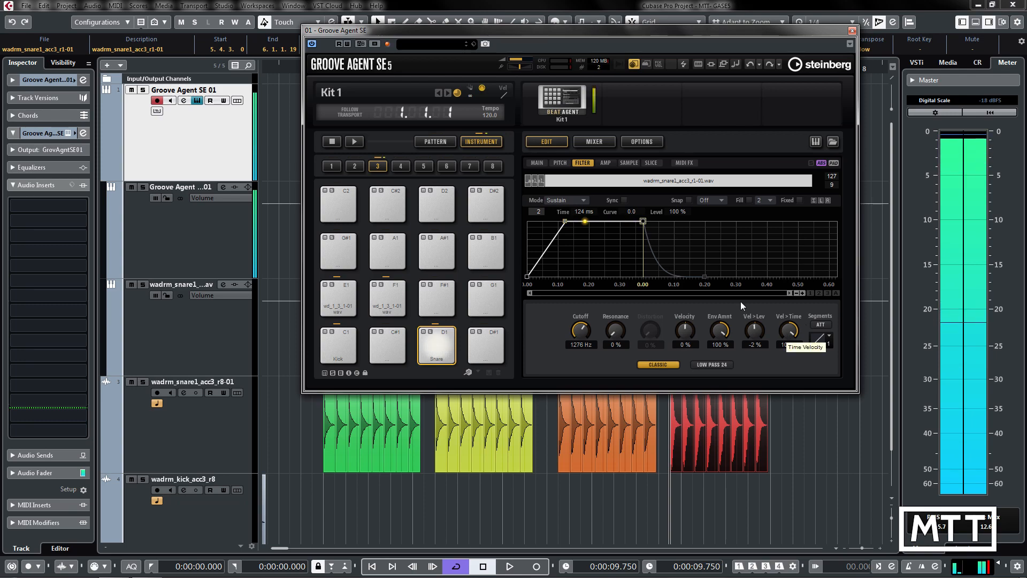
mouse_move(567, 222)
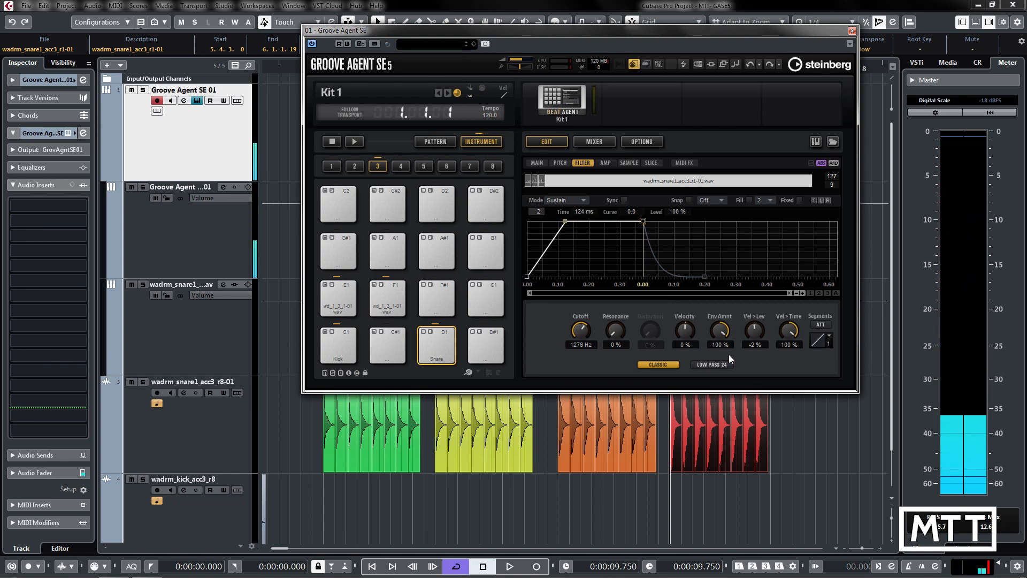
click(711, 364)
click(792, 361)
click(658, 365)
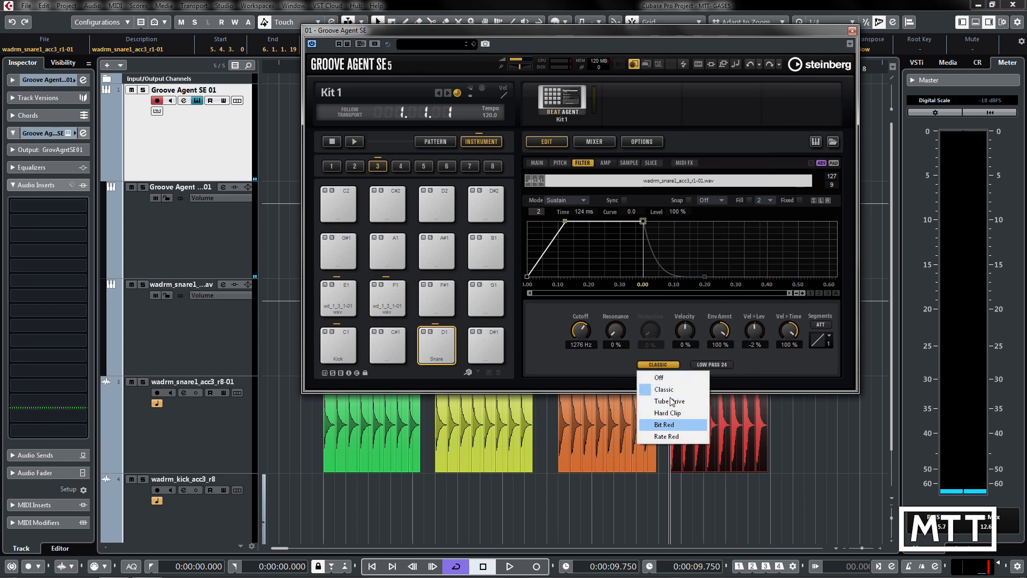
click(792, 364)
Try the Squared velocity curve for the filter envelope and return the curve to Linear
click(830, 337)
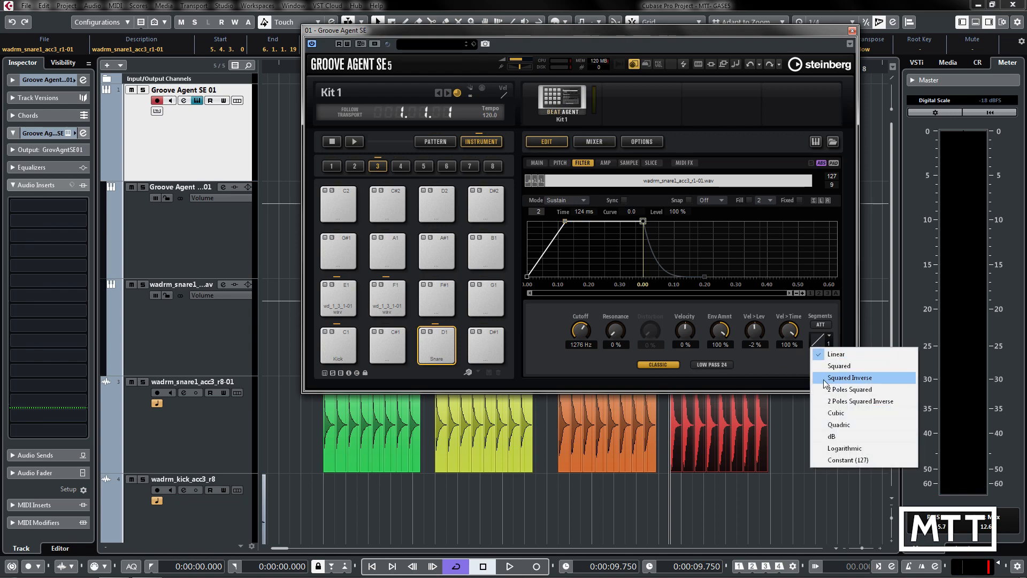
click(833, 366)
click(830, 334)
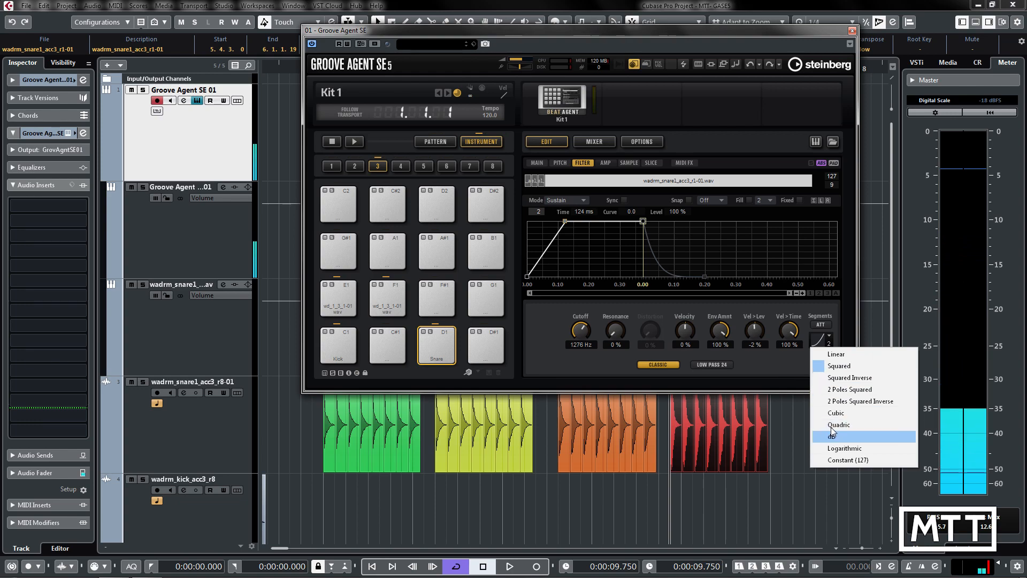
click(845, 378)
click(827, 338)
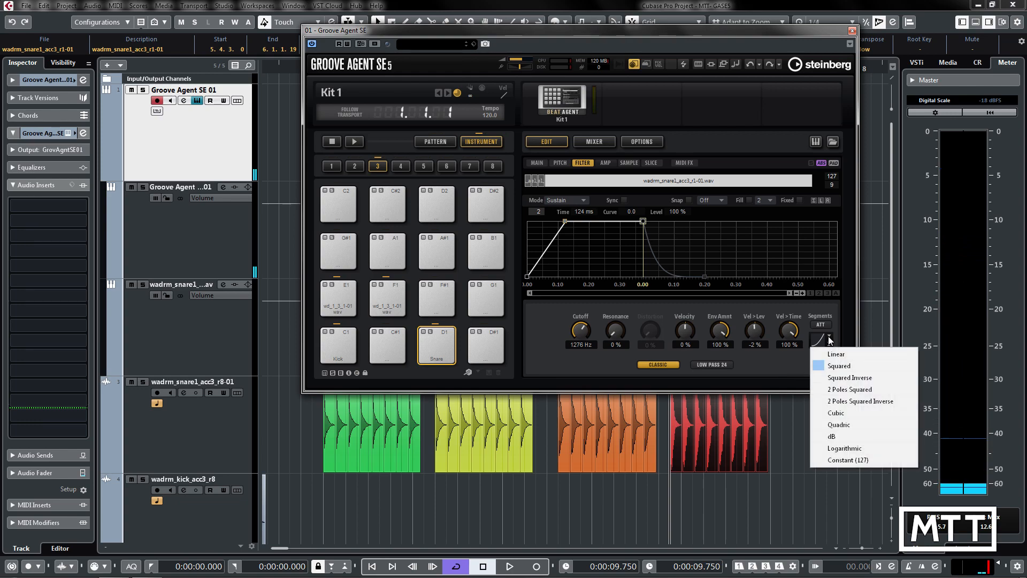
click(829, 356)
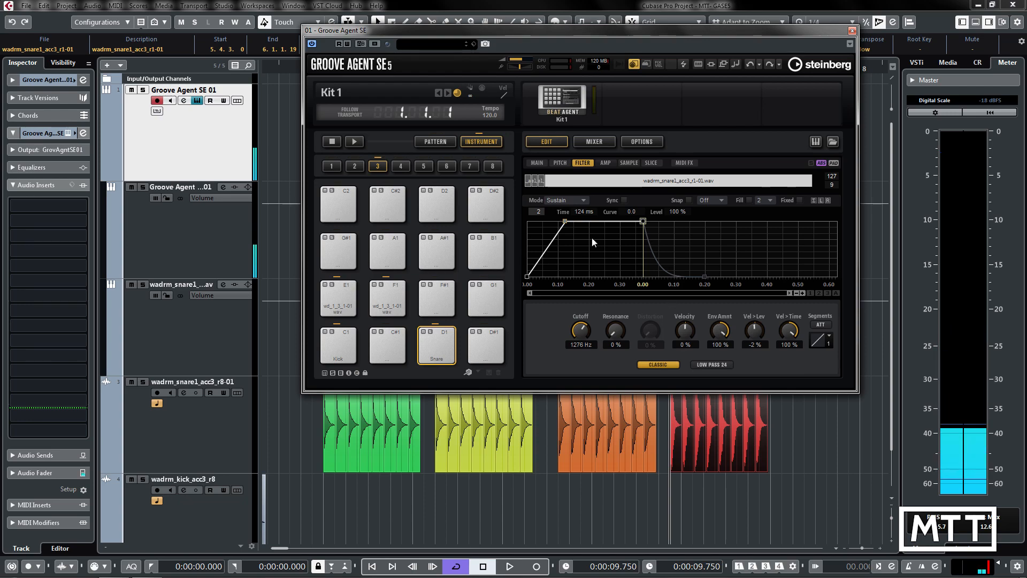
Shorten the filter envelope's attack to about 81 ms and switch the snare's filter type to Off
drag(565, 221, 552, 221)
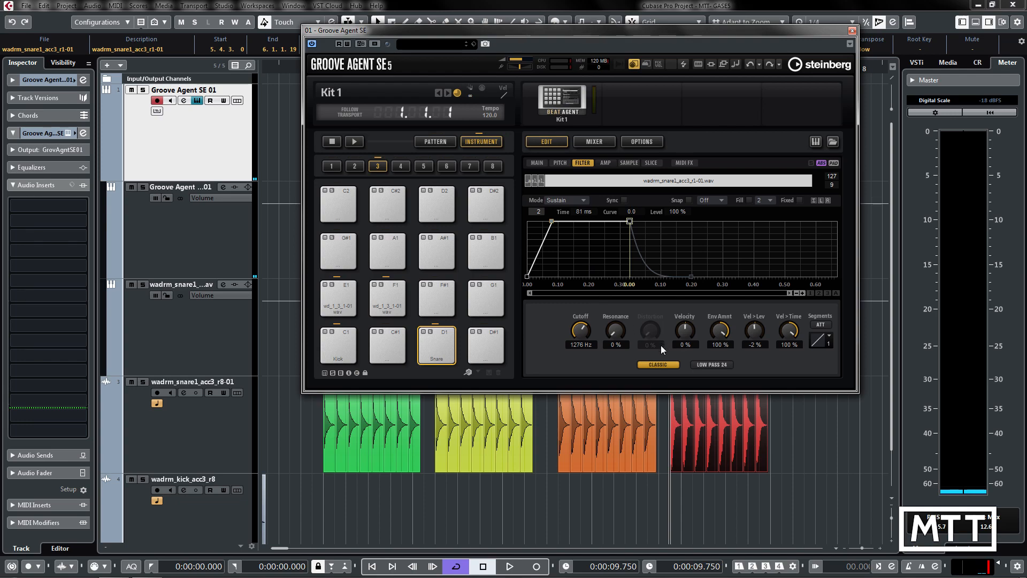
click(654, 364)
click(658, 377)
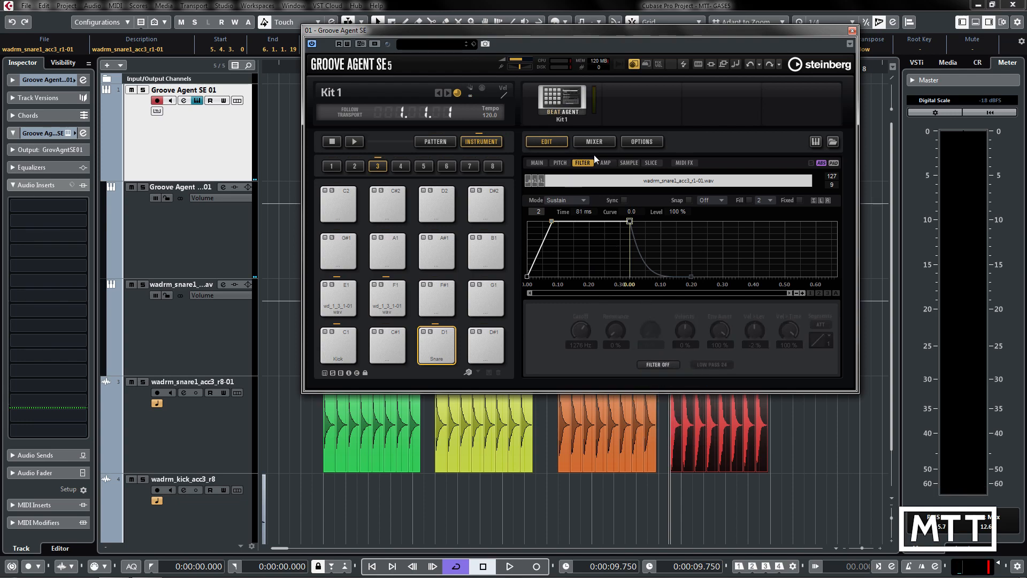
Set the snare's amp envelope attack to about 7 ms and, after trying a velocity-to-level amount of -102%, set it to 62%
click(606, 164)
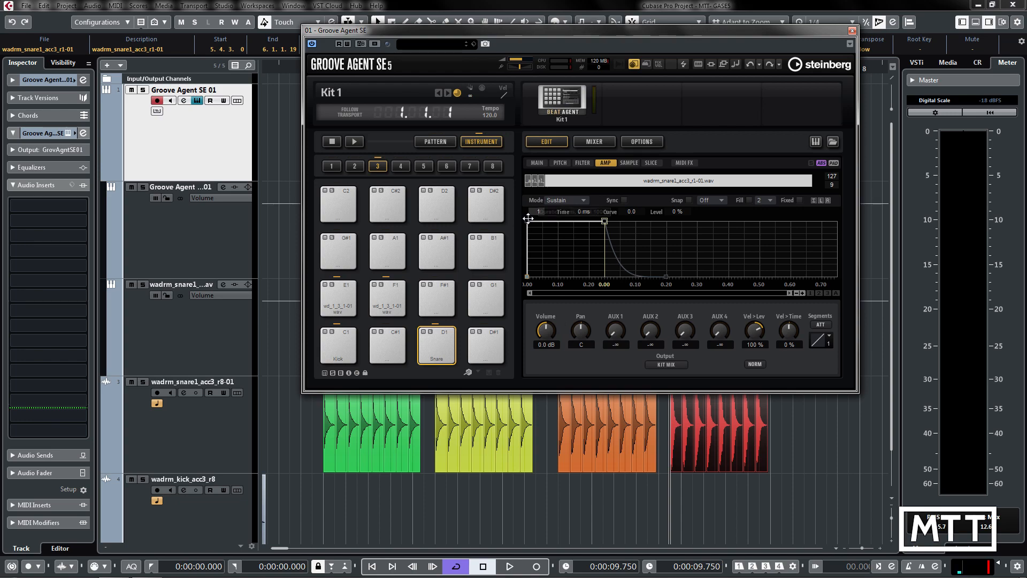
mouse_move(528, 219)
mouse_down()
mouse_move(588, 217)
mouse_move(529, 213)
mouse_up()
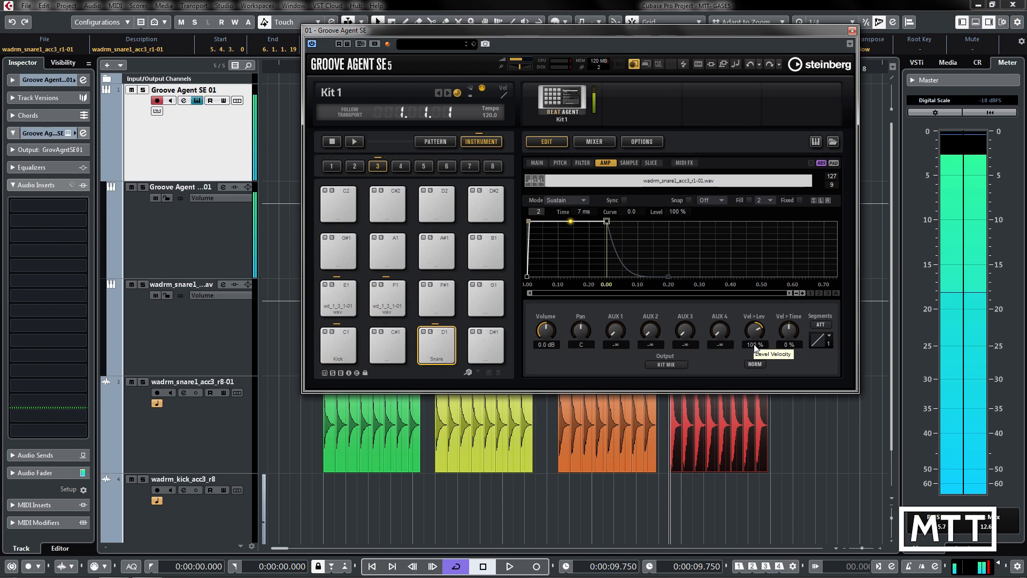
drag(756, 329, 751, 371)
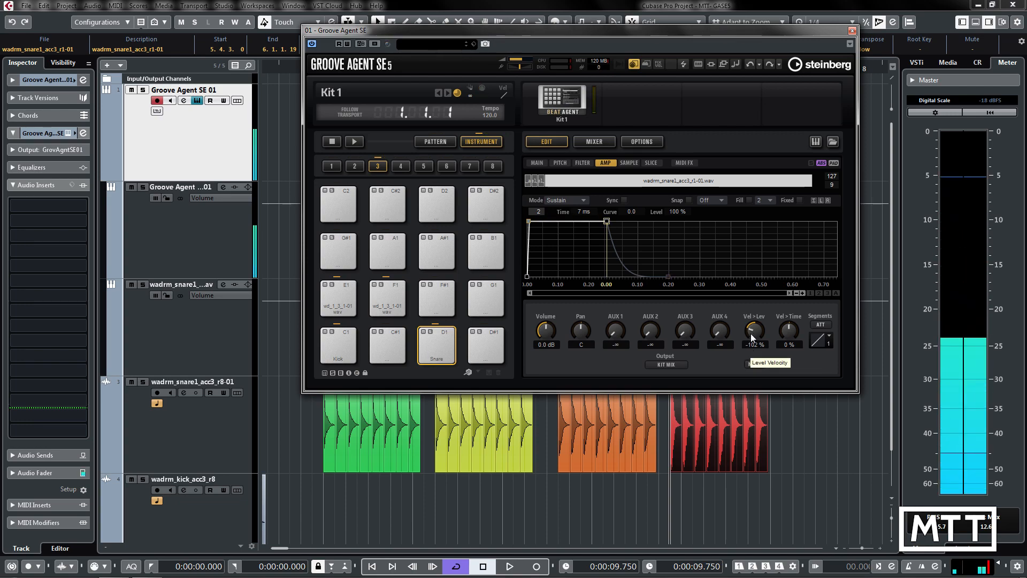
drag(753, 332, 758, 297)
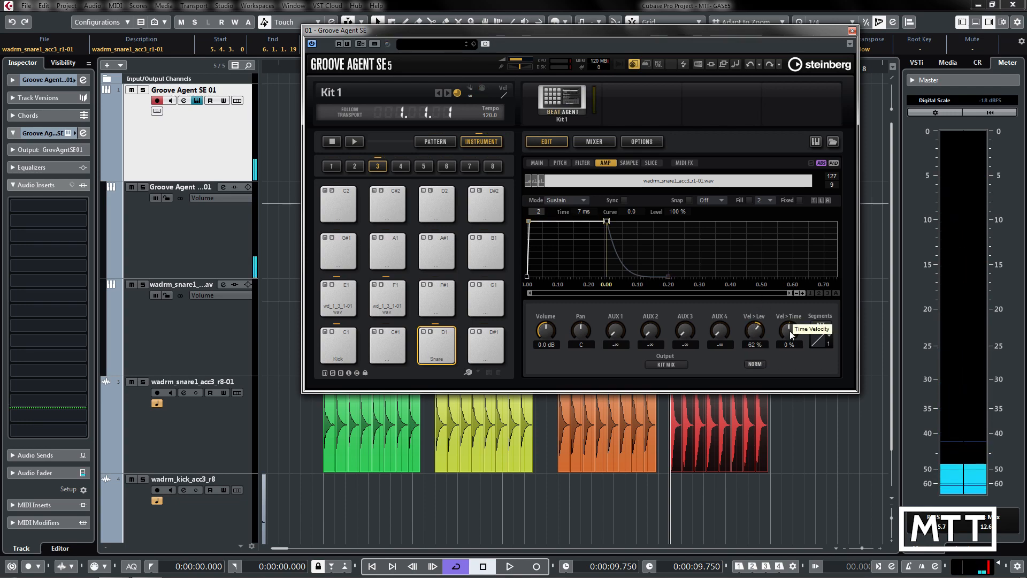
Lengthen the amp envelope's attack to about 57 ms, set its velocity-to-time amount to 42%, and compare it with the filter envelope page
drag(529, 221, 544, 221)
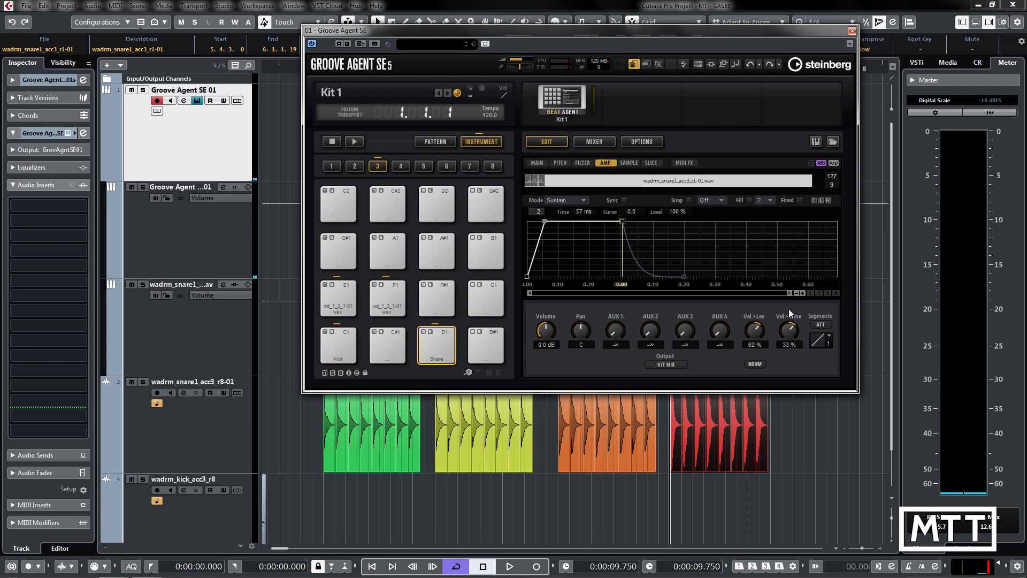
drag(789, 328, 787, 325)
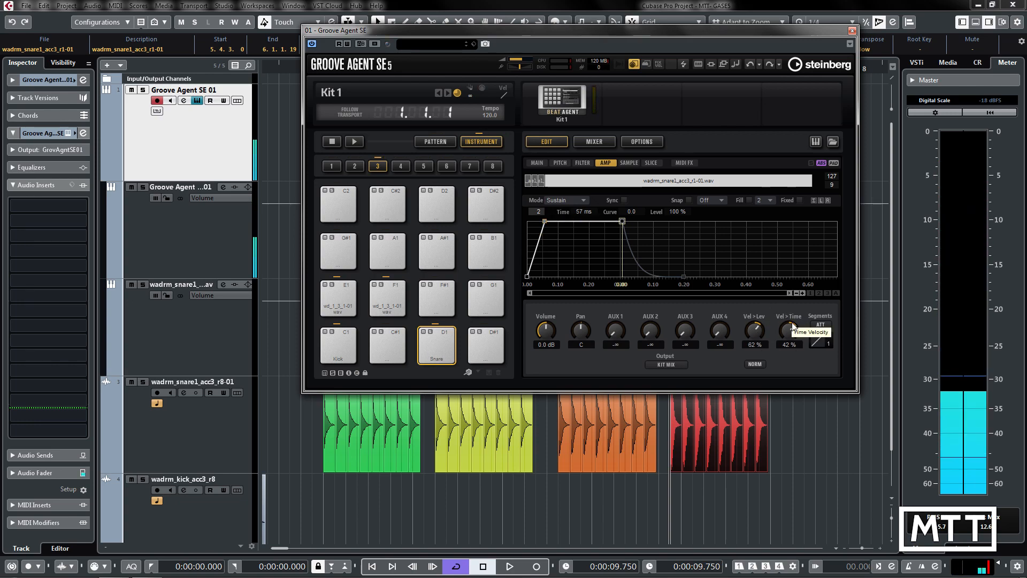
click(584, 162)
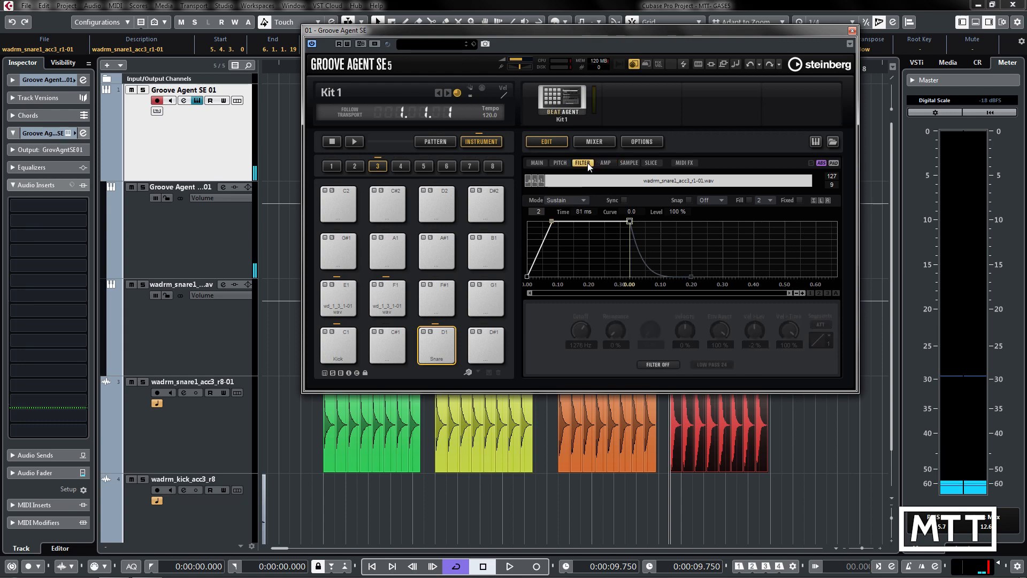
click(604, 163)
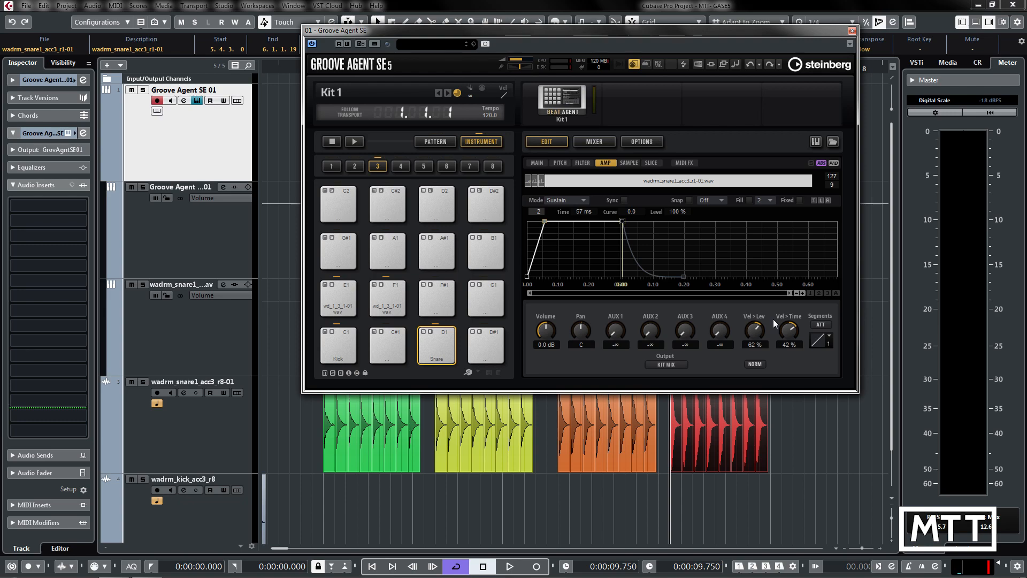
Check the amp envelope's velocity segment options, and try the Squared, dB and Constant (127) velocity curves
click(821, 324)
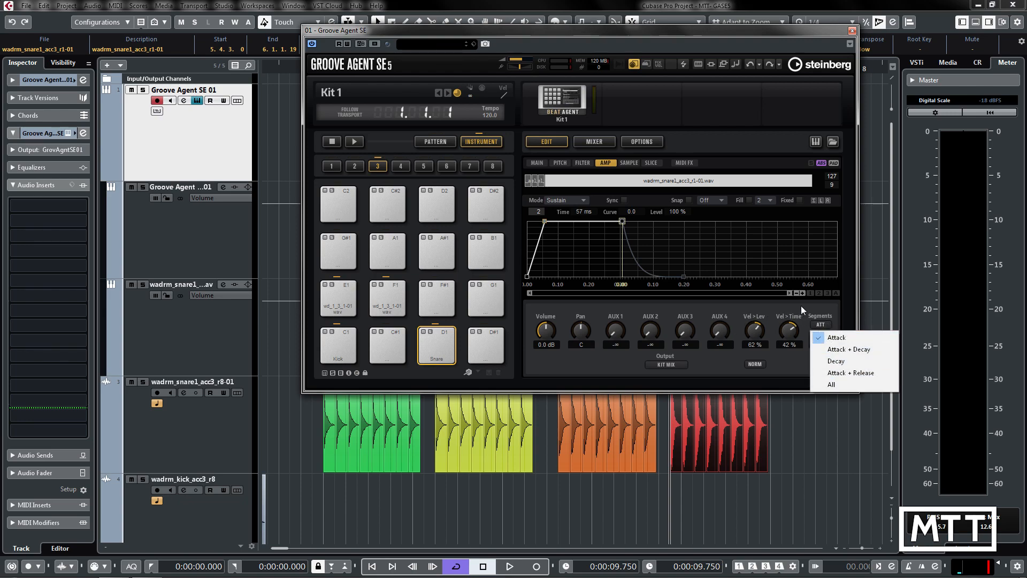
click(829, 338)
click(829, 341)
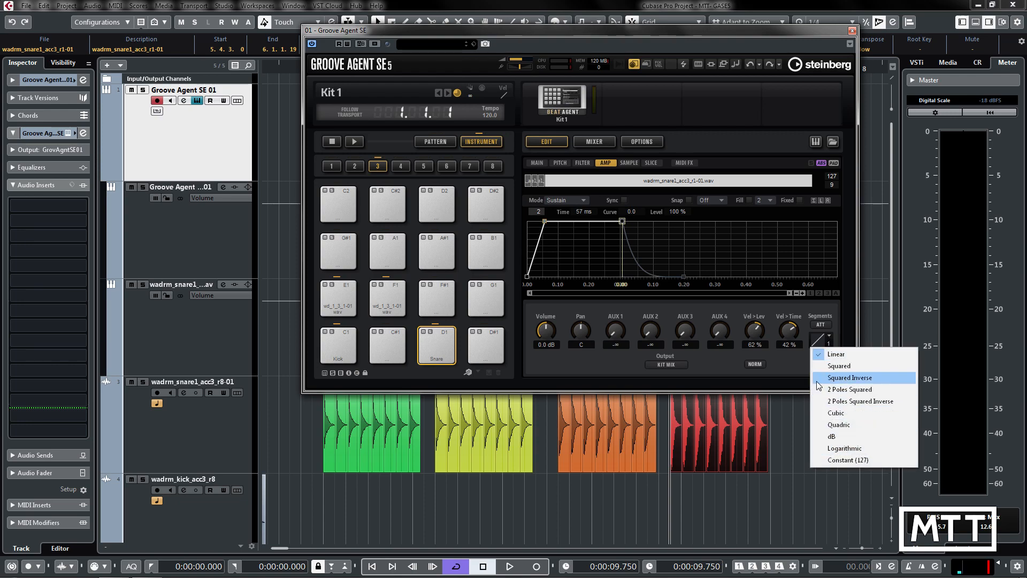
click(848, 366)
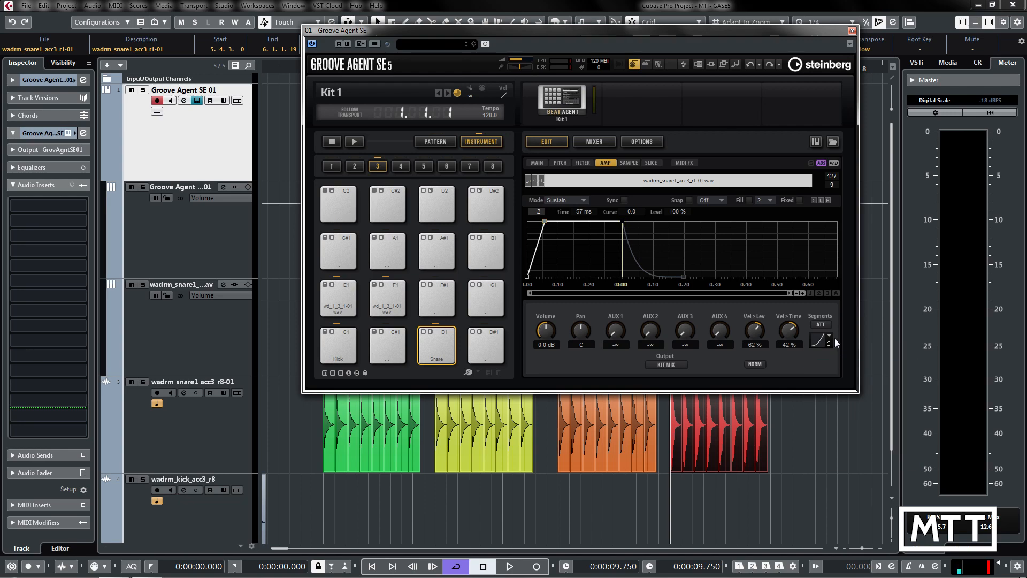
click(831, 337)
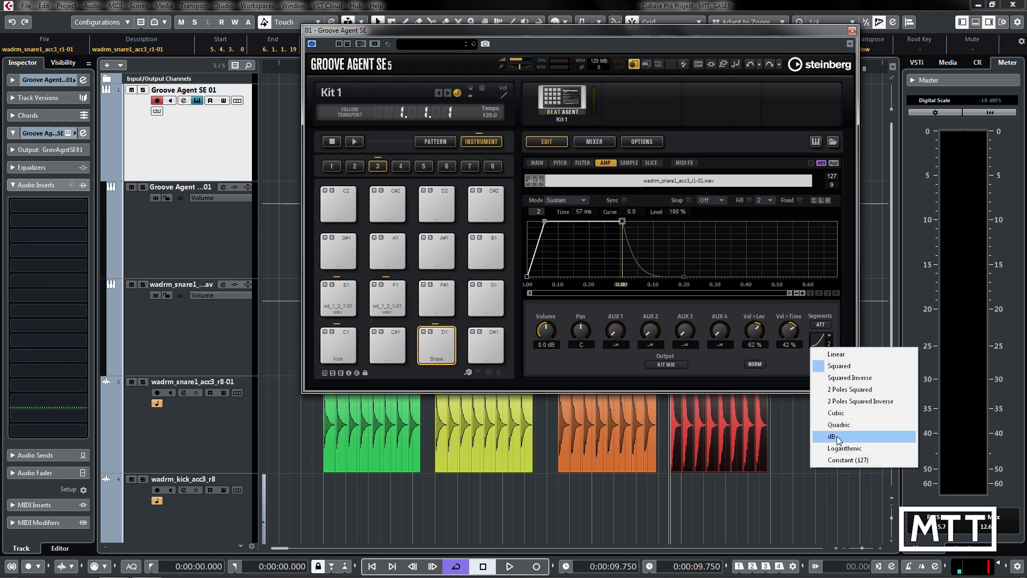
click(837, 437)
click(830, 336)
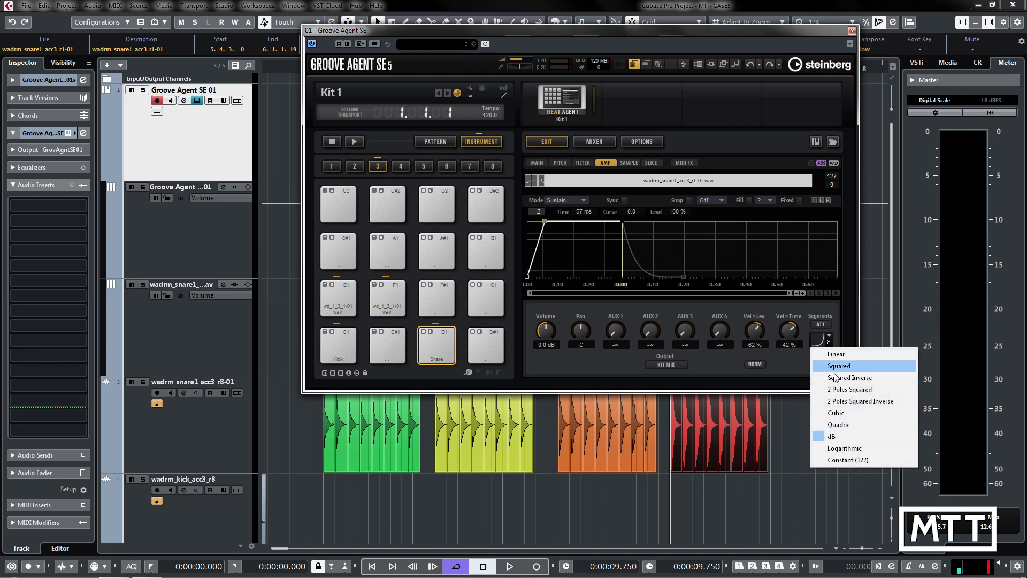
click(837, 368)
click(830, 338)
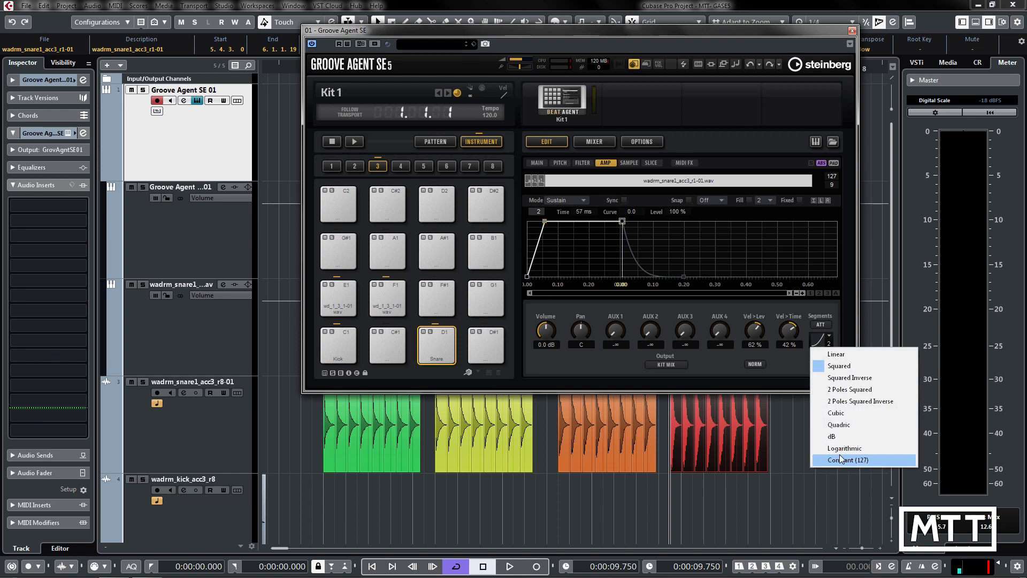
click(840, 457)
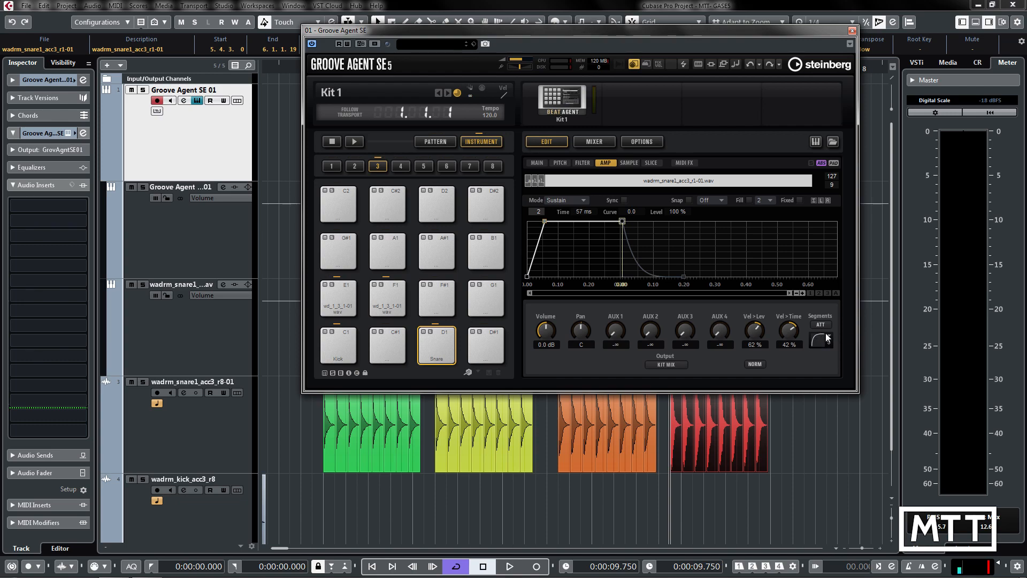
Reset the amp envelope to a Linear velocity curve, 0 ms attack, 100% velocity-to-level and 0% velocity-to-time
click(826, 333)
click(837, 354)
drag(544, 221, 527, 221)
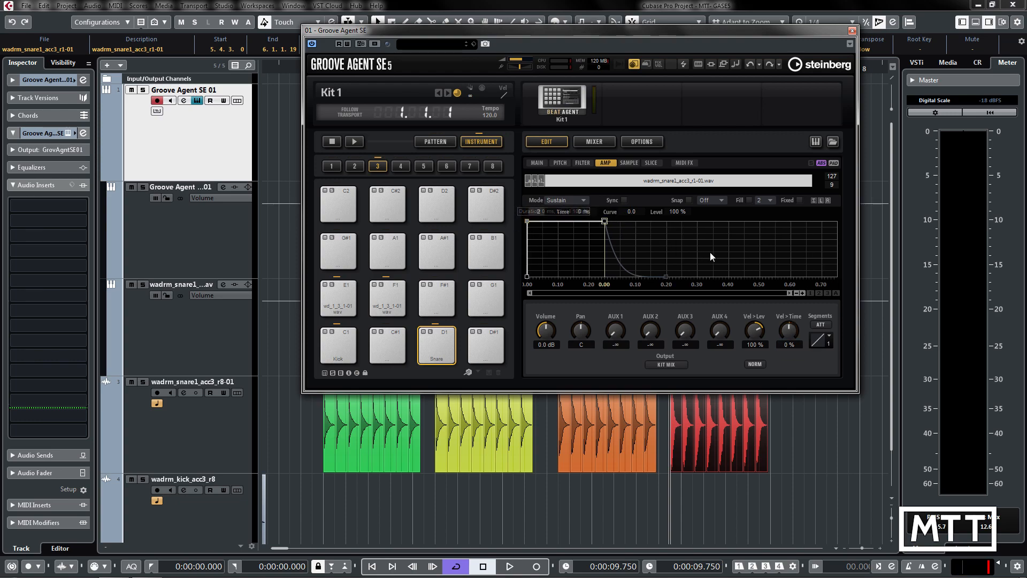
Try a random pitch amount of 29% for the snare and audition it with repeated hits
click(560, 163)
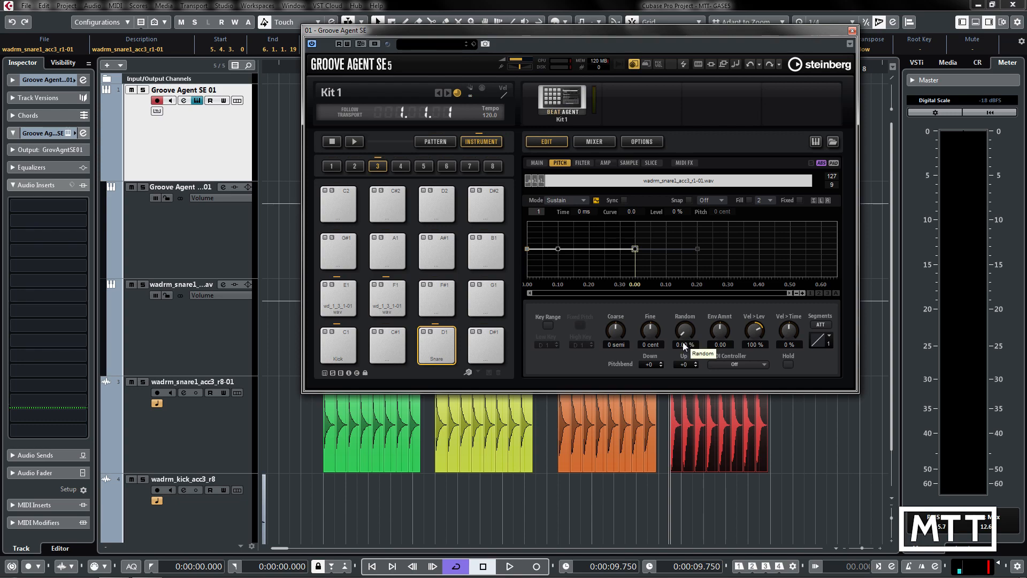
drag(688, 343, 680, 298)
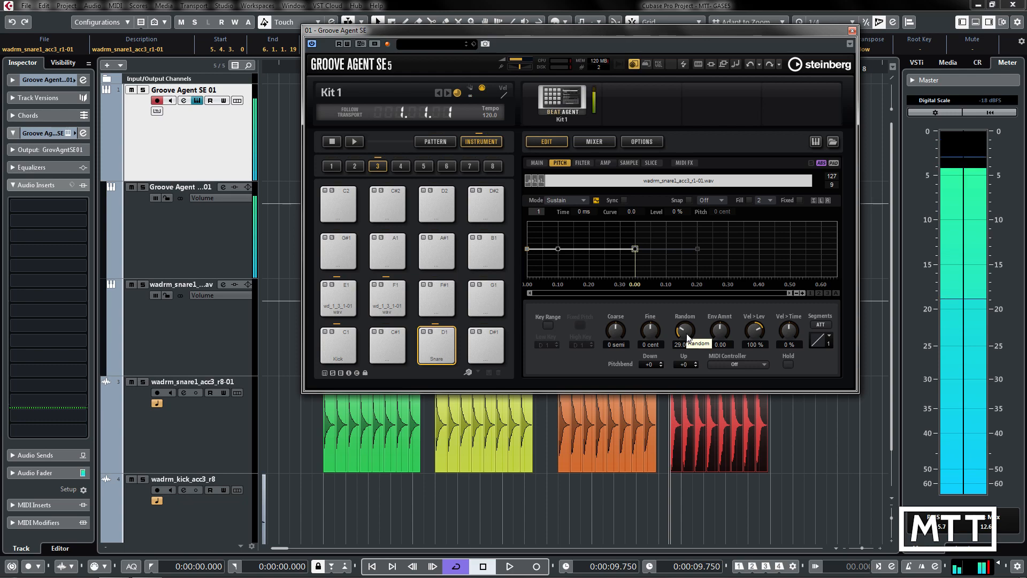
click(434, 361)
click(449, 350)
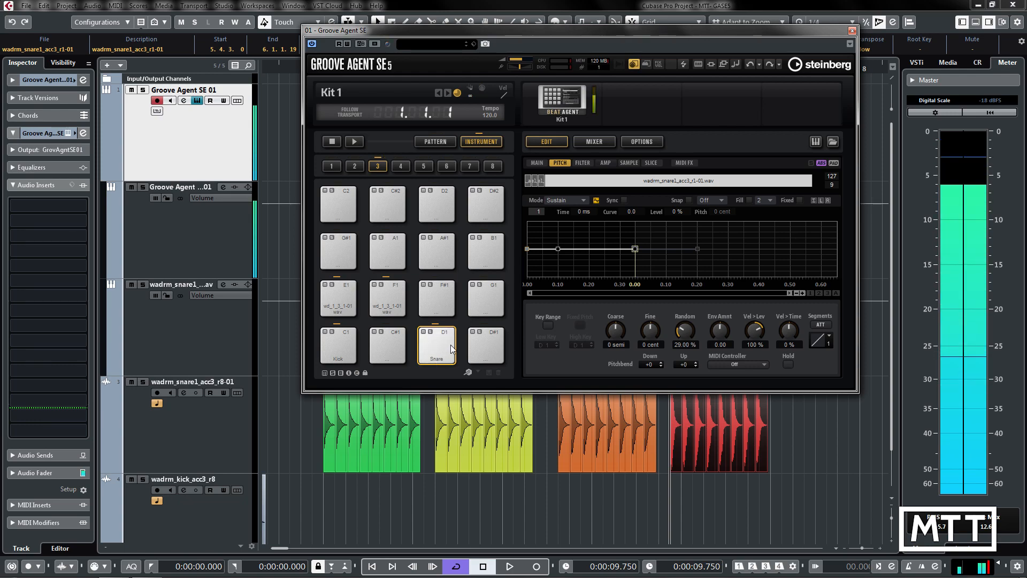
click(451, 349)
click(451, 349)
click(451, 349)
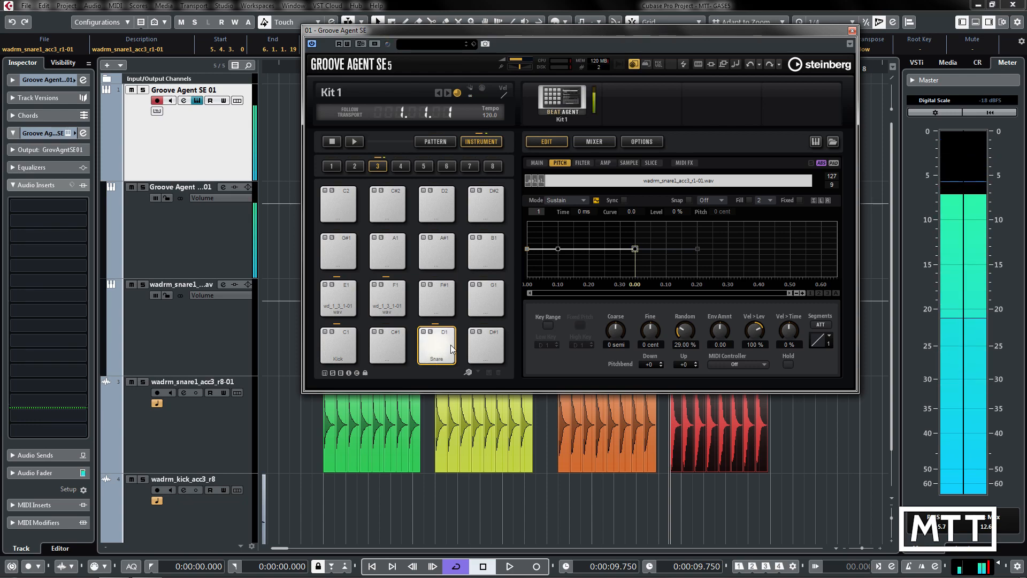
click(451, 349)
click(451, 349)
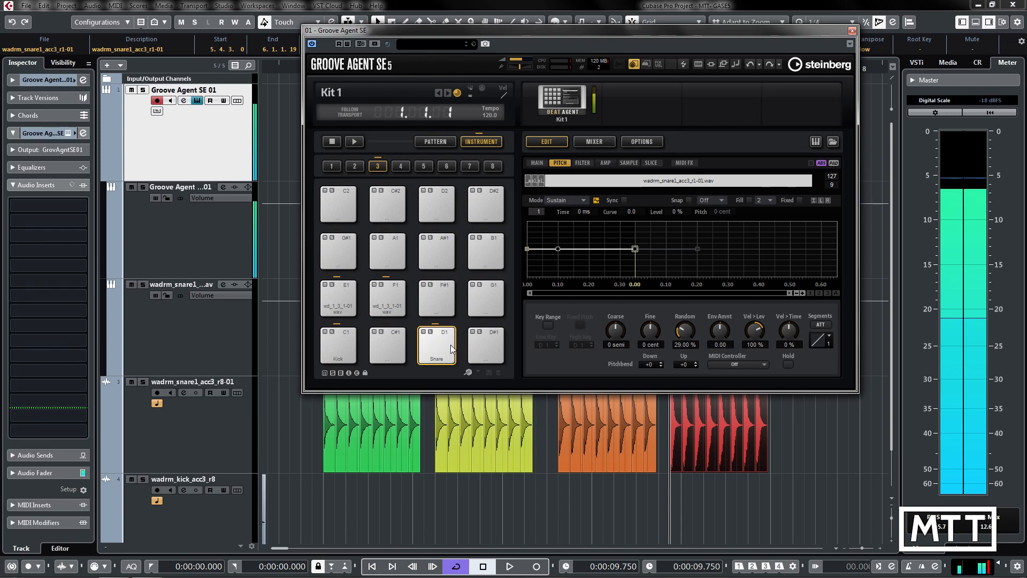
click(451, 349)
click(452, 349)
click(451, 349)
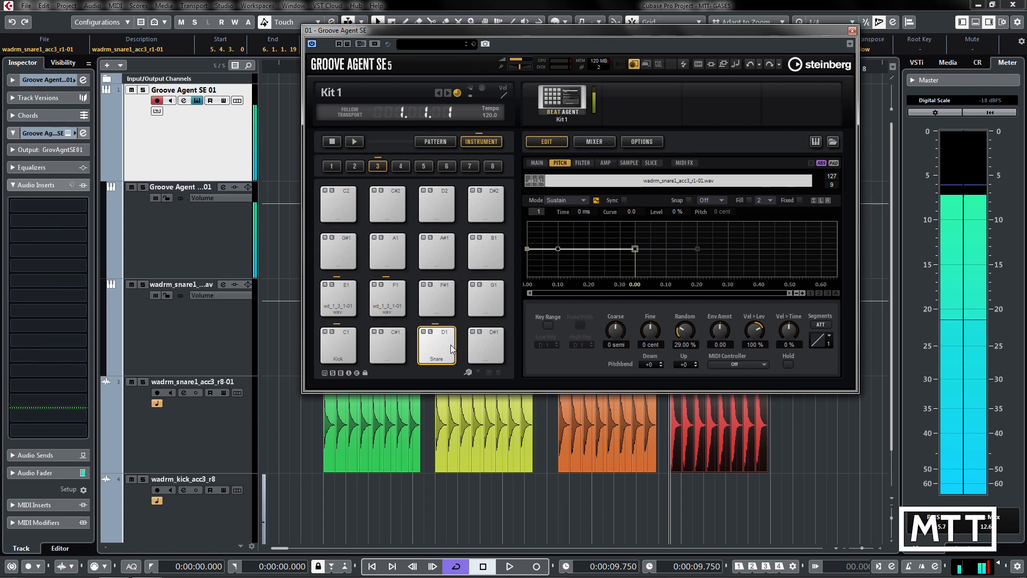
Set the snare's random pitch amount to 3% and audition the subtler variation with repeated hits
double_click(685, 345)
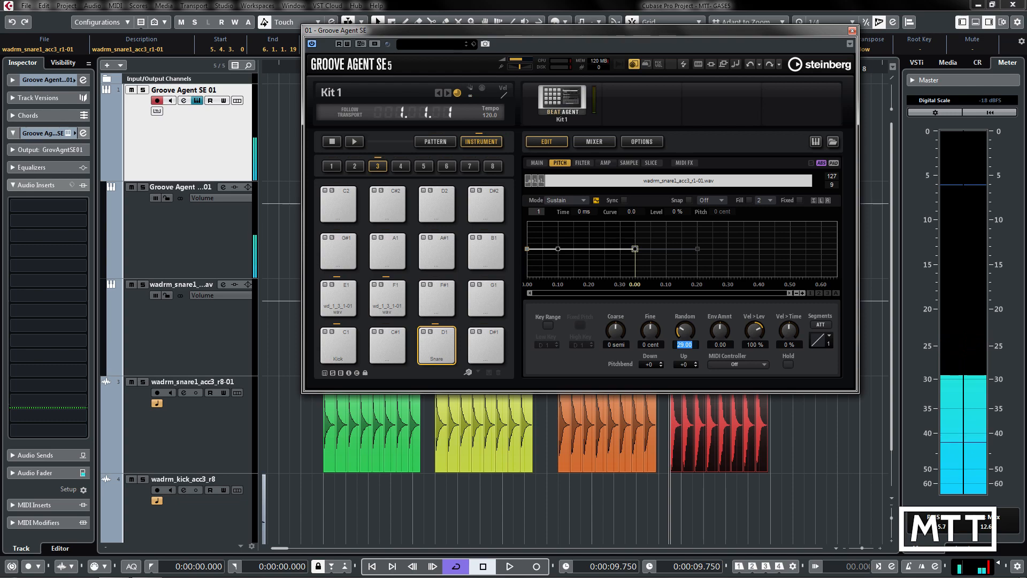
text(3)
key(Return)
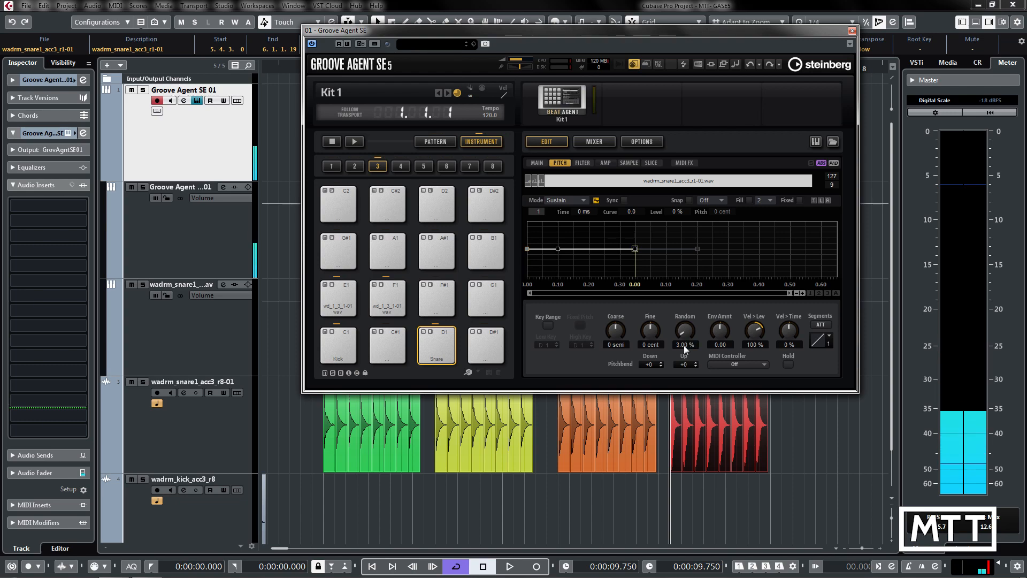
click(450, 348)
click(450, 348)
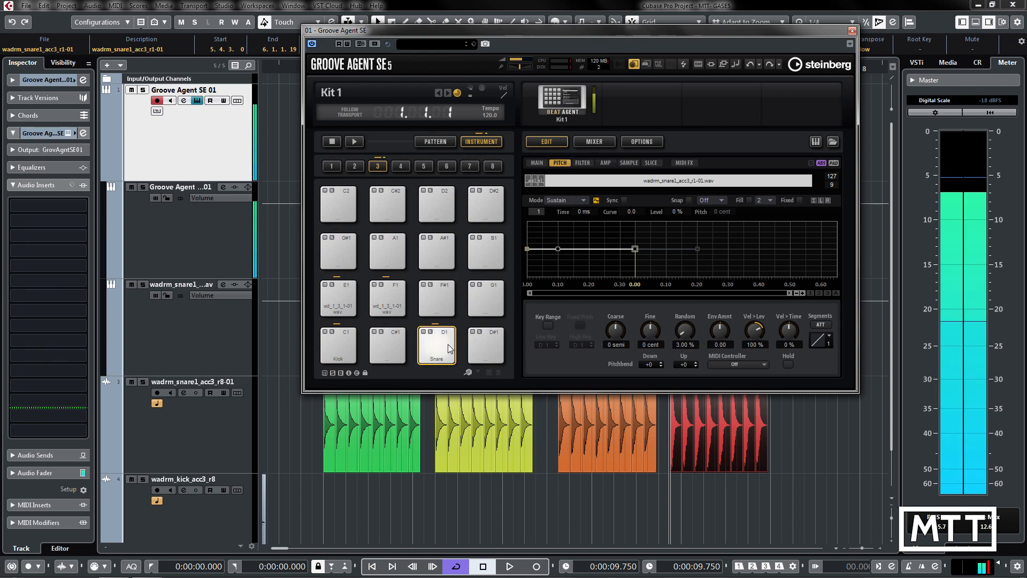
click(450, 348)
click(450, 347)
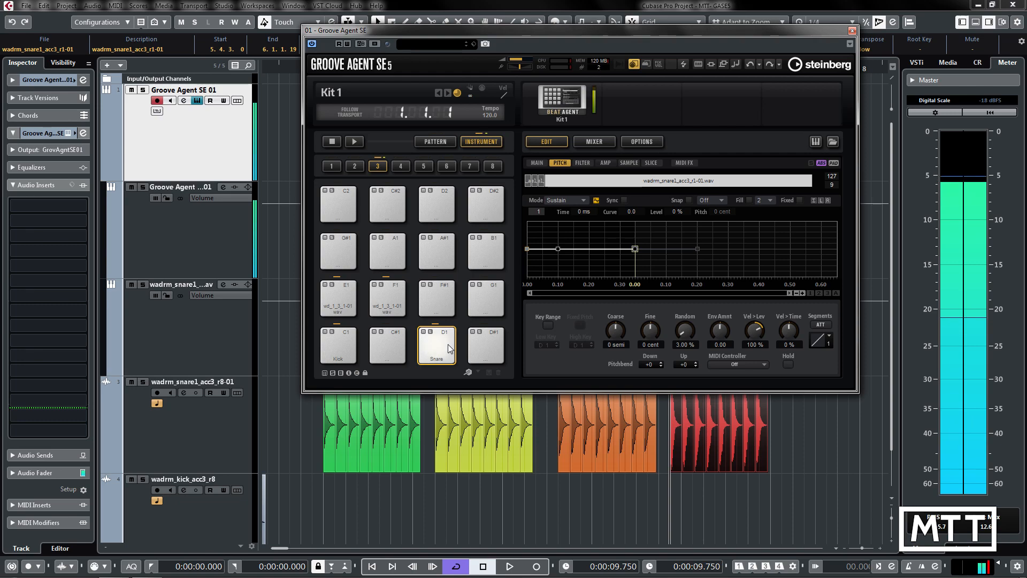
click(450, 348)
click(450, 348)
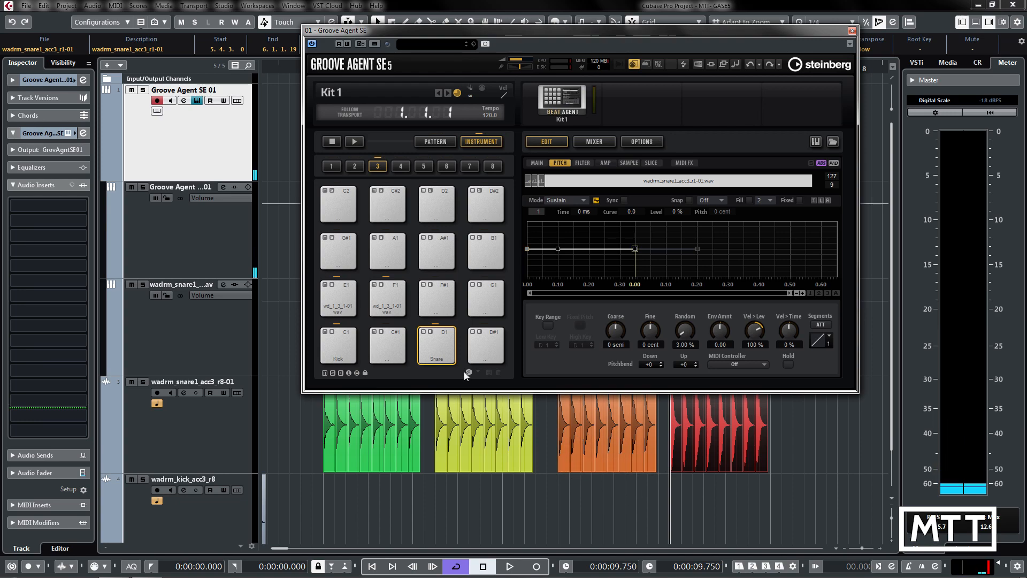
click(451, 348)
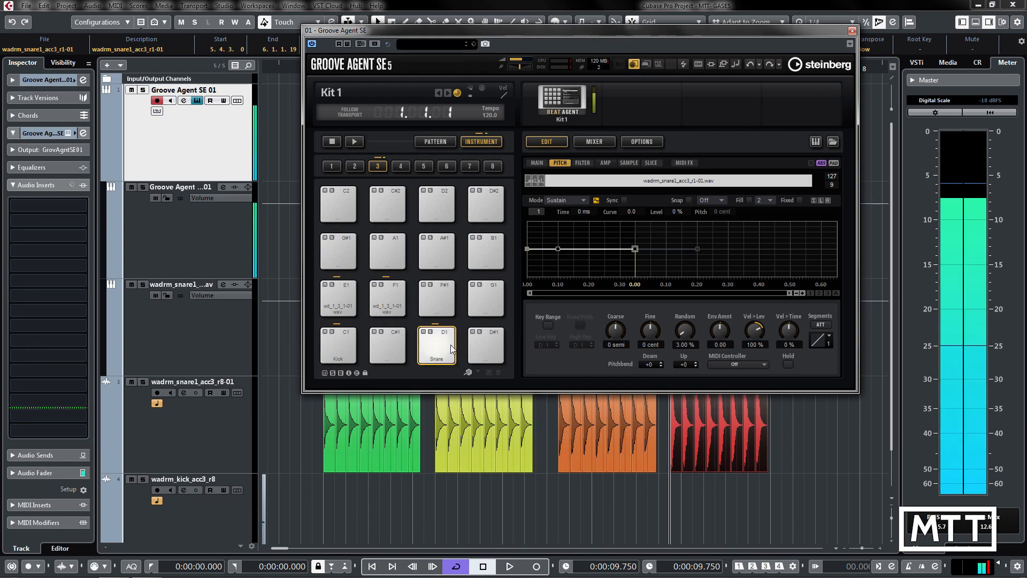
click(451, 348)
click(451, 349)
click(451, 348)
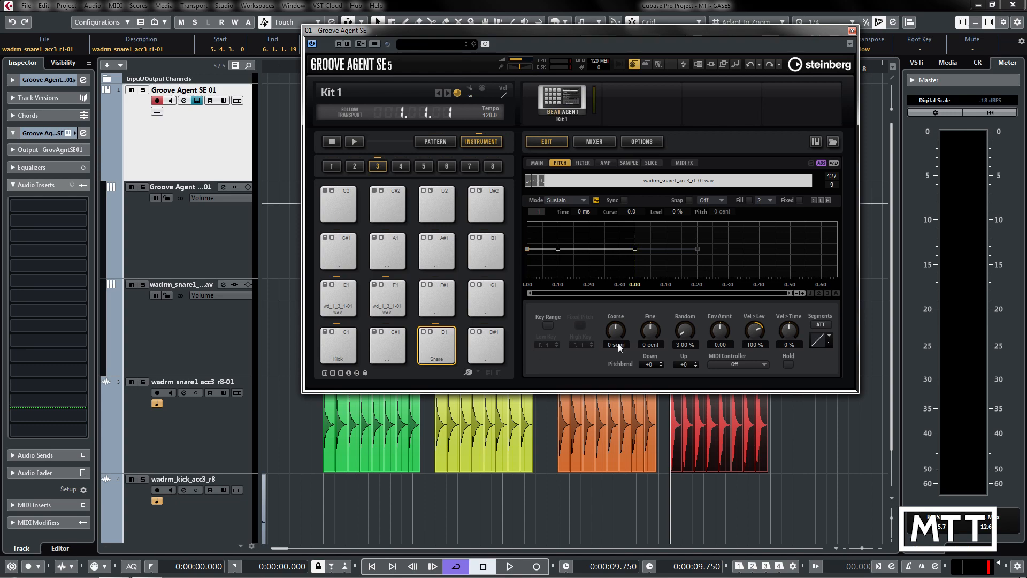
Try the snare's coarse and fine tuning, leaving both at 0, and set the pitchbend range to -2 down and +2 up
mouse_move(619, 347)
mouse_down()
mouse_move(620, 358)
mouse_move(620, 347)
mouse_up()
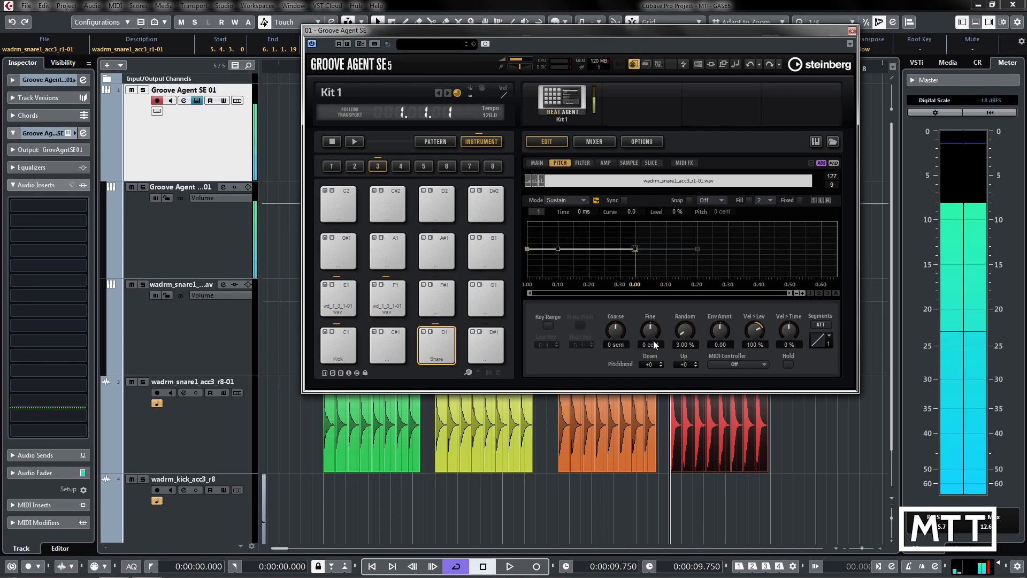
drag(652, 339, 672, 295)
drag(695, 227, 674, 341)
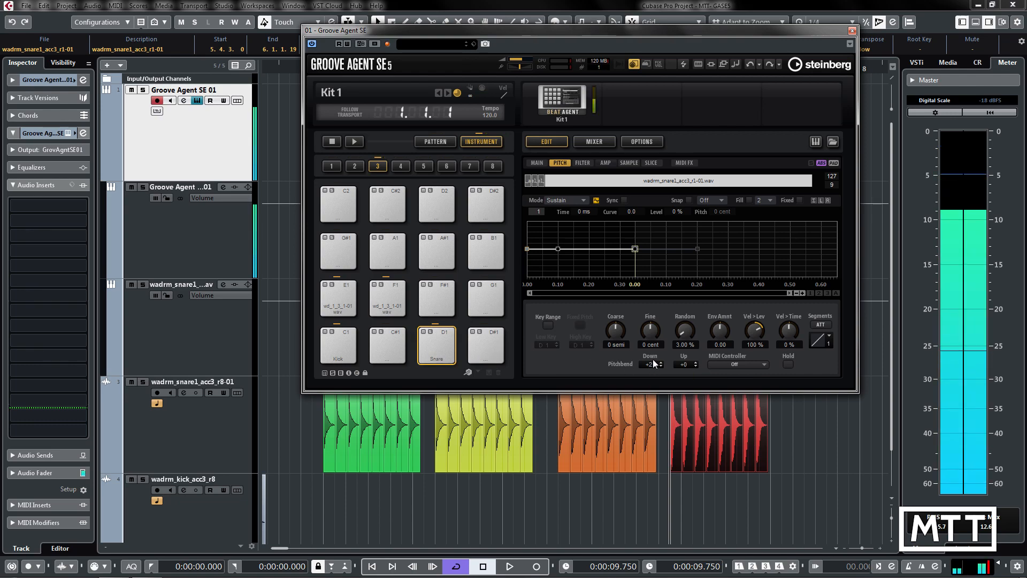
drag(650, 364, 687, 358)
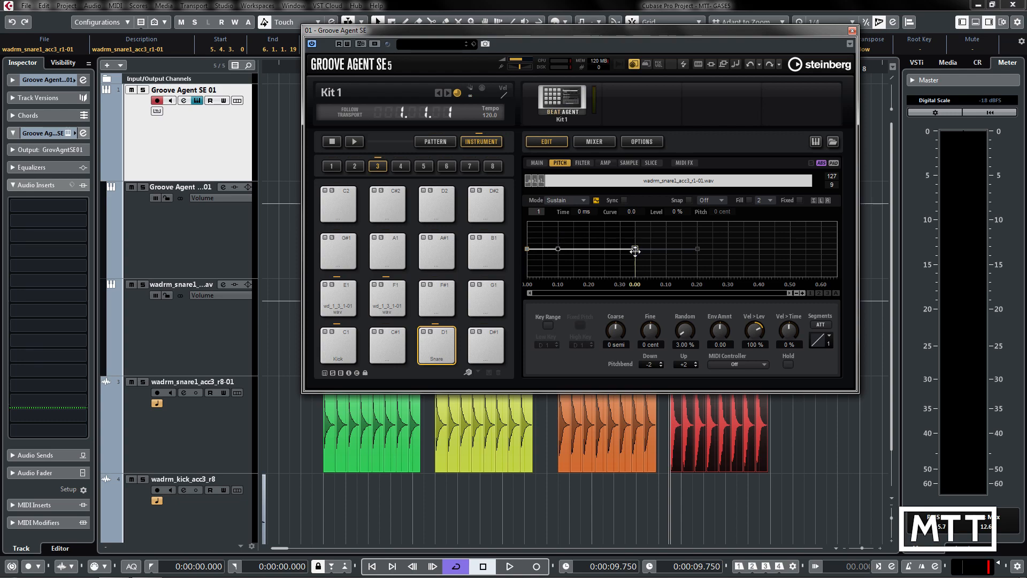
Shape the pitch envelope, trying a 67% peak with amount 60 before setting the 100 ms node to -54% and the amount to 3.31
drag(558, 247, 558, 230)
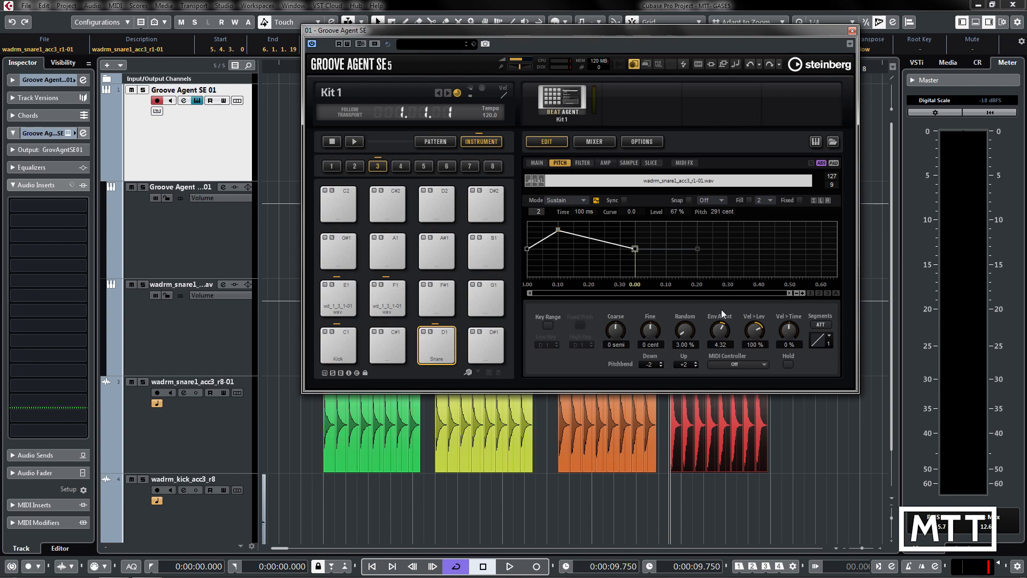
drag(722, 314, 722, 295)
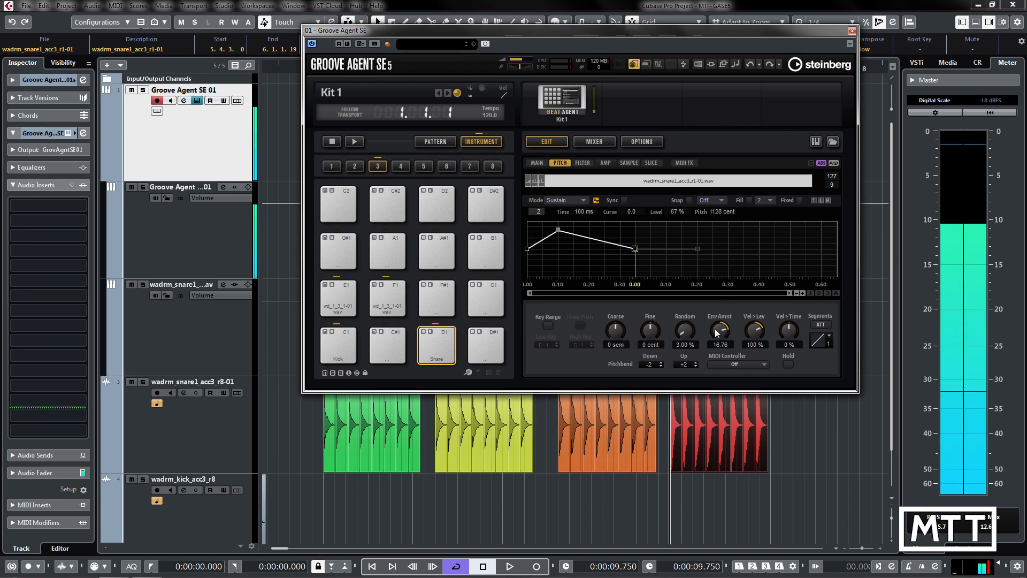
drag(717, 332, 719, 302)
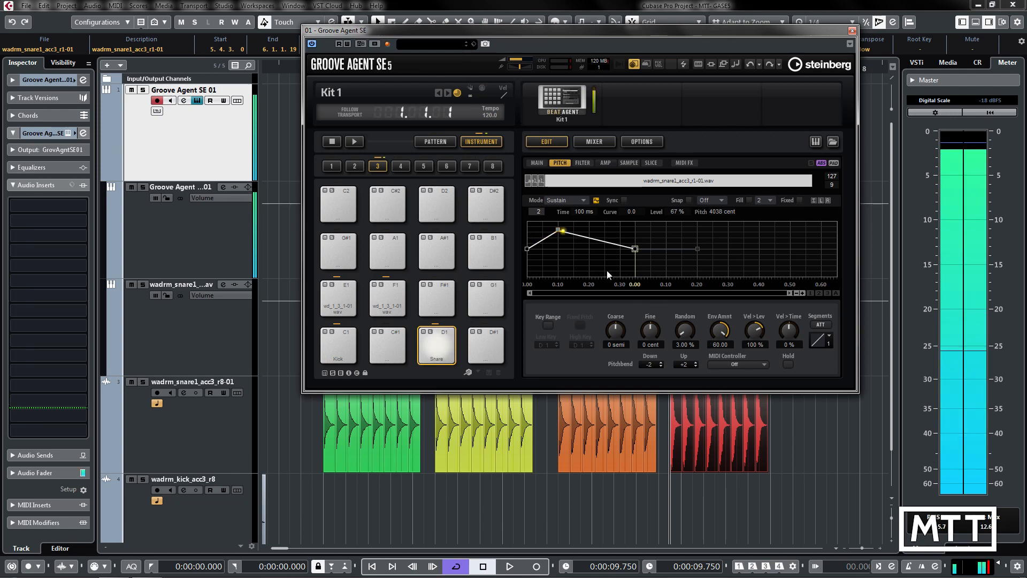
drag(559, 230, 558, 263)
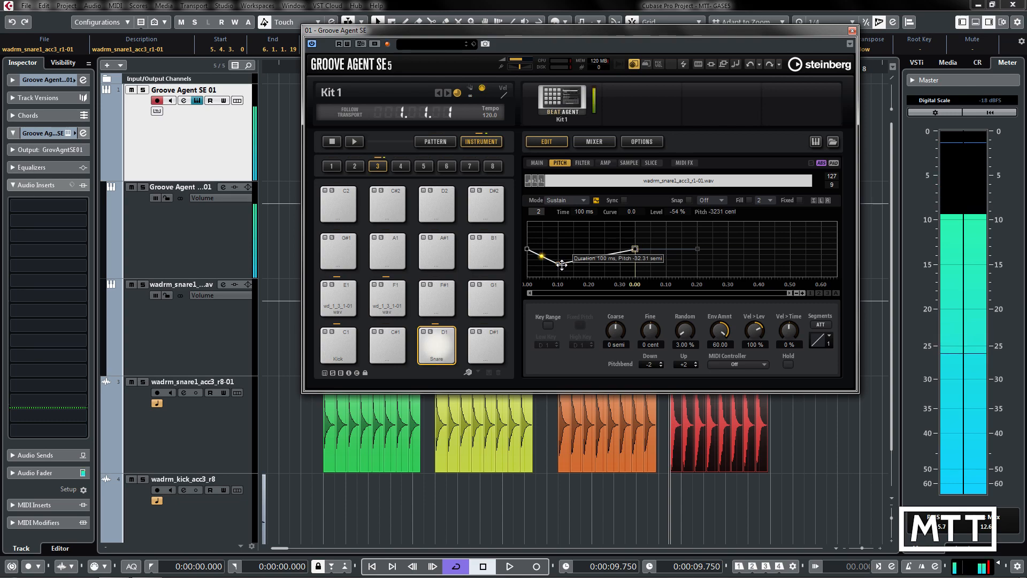
mouse_move(720, 330)
mouse_down()
mouse_move(715, 358)
mouse_move(717, 333)
mouse_up()
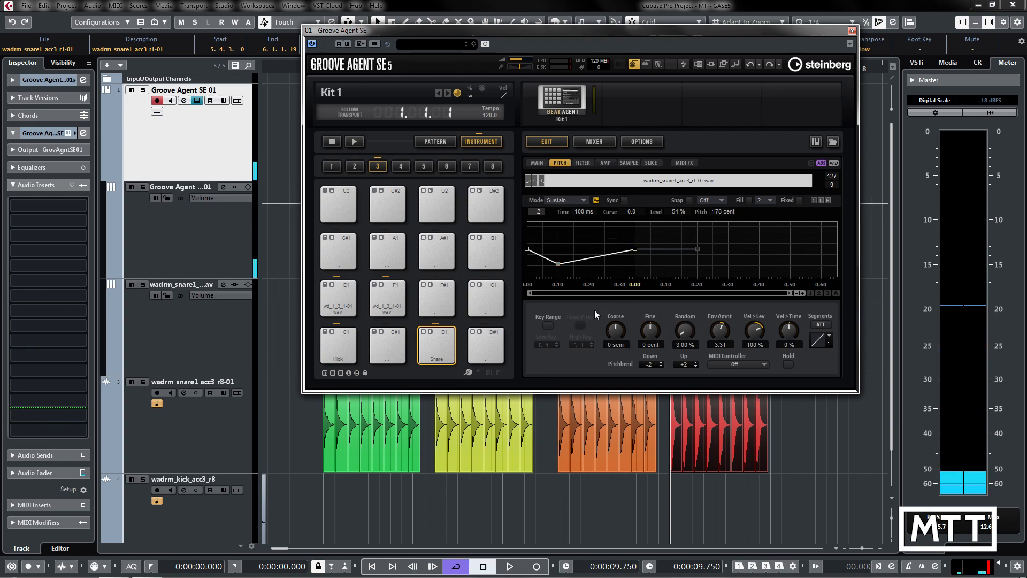
Enable the key range for the snare, with D1 as the low key and D#1 as the high key
click(551, 325)
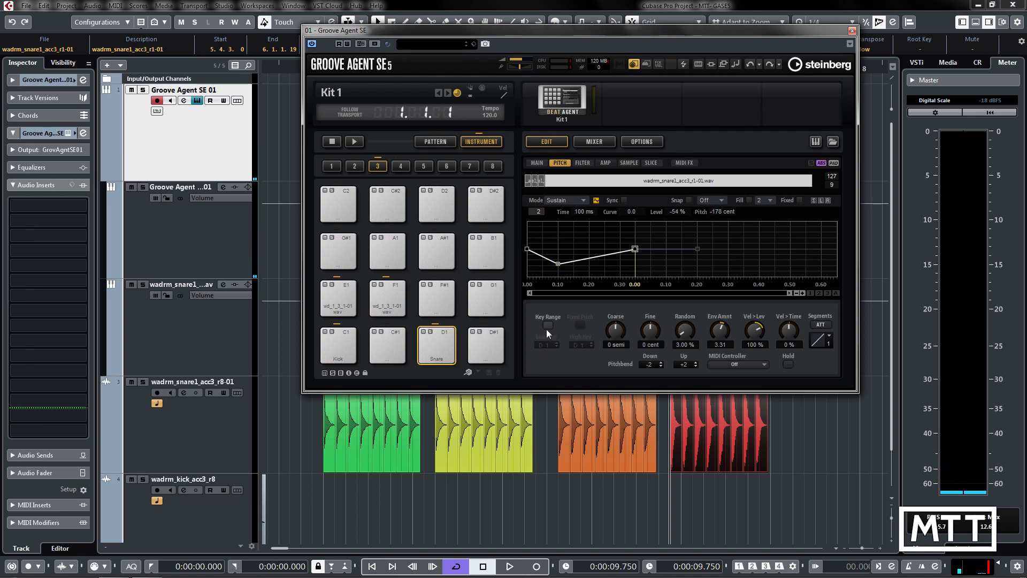
click(436, 345)
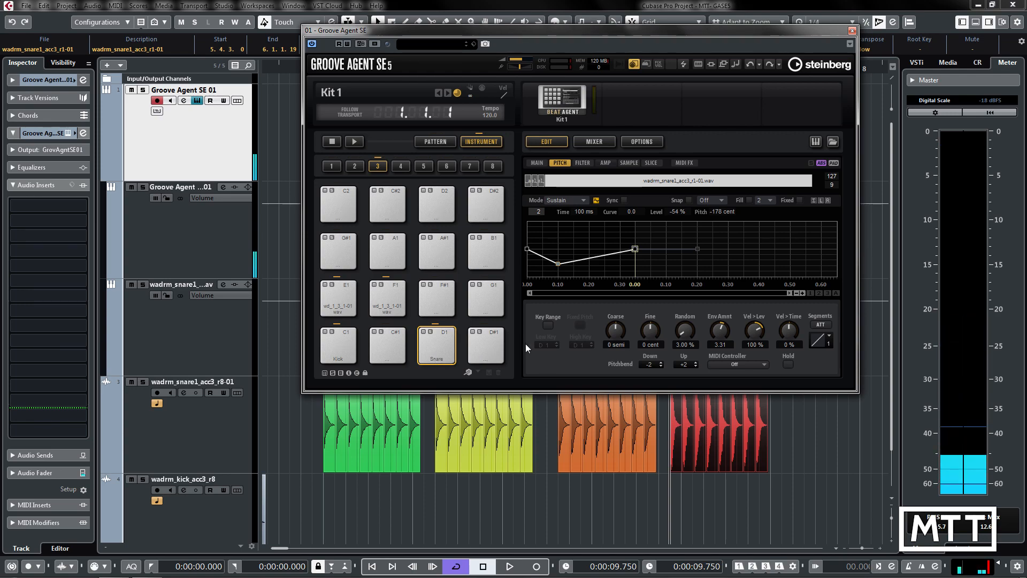
click(549, 326)
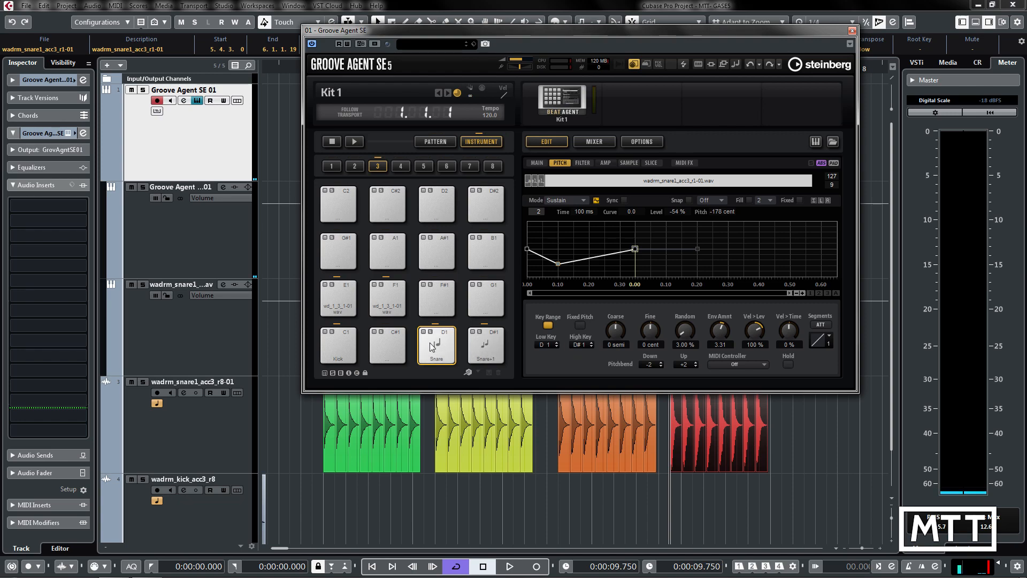
Audition the snare on the D1 and D#1 pads to compare their pitches, ending on the D1 pad
click(449, 352)
click(449, 351)
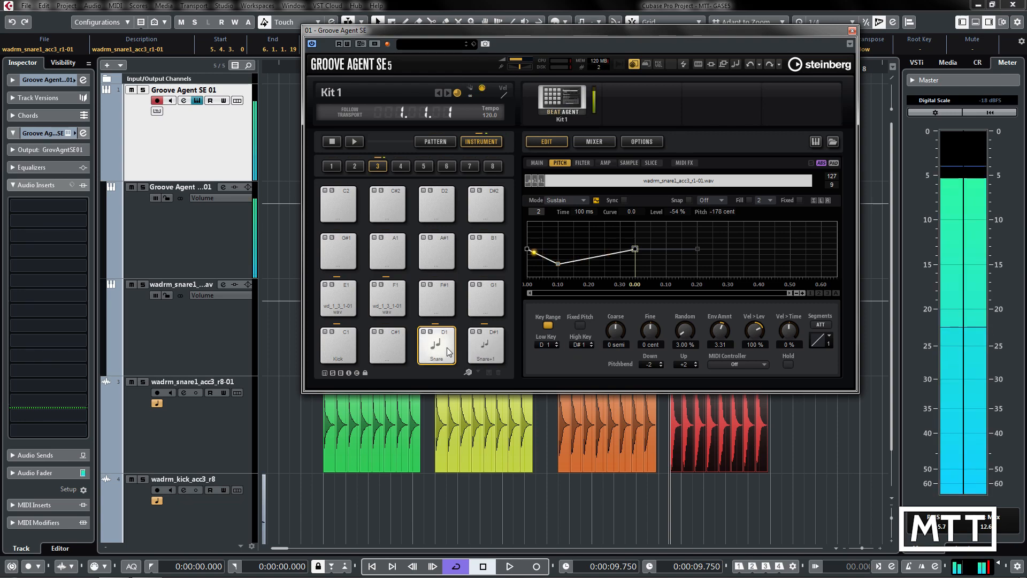
click(448, 352)
click(449, 351)
click(492, 346)
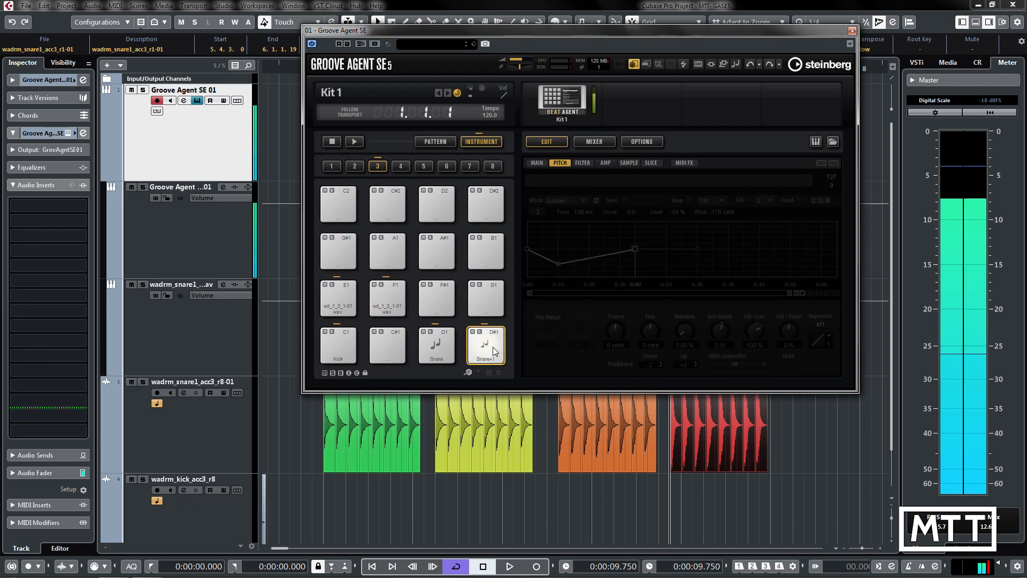
click(490, 343)
click(445, 345)
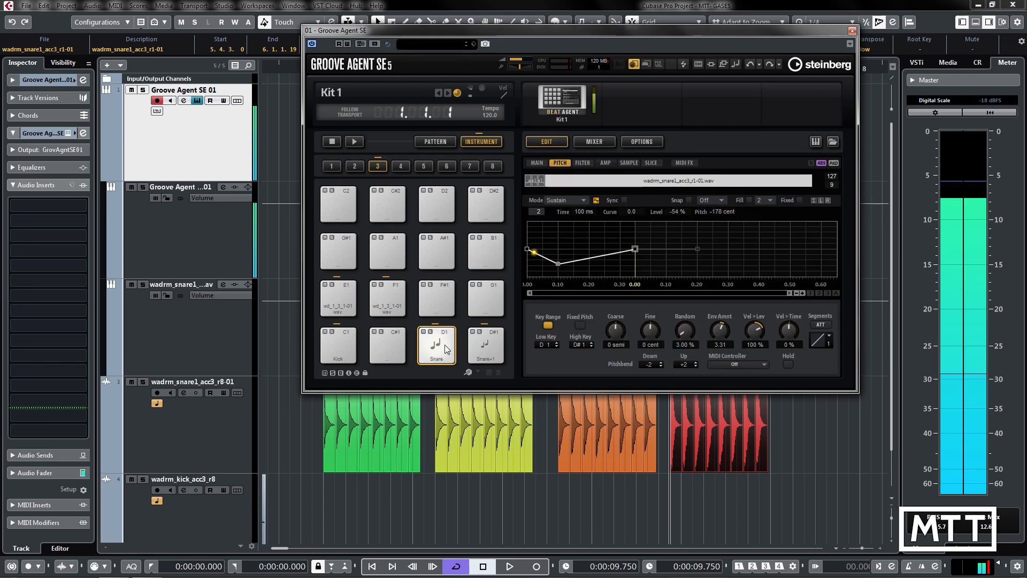
Audition the snare again on the D1 pad, compare it with the transposed D#1 pad, and reselect the D1 pad
click(448, 348)
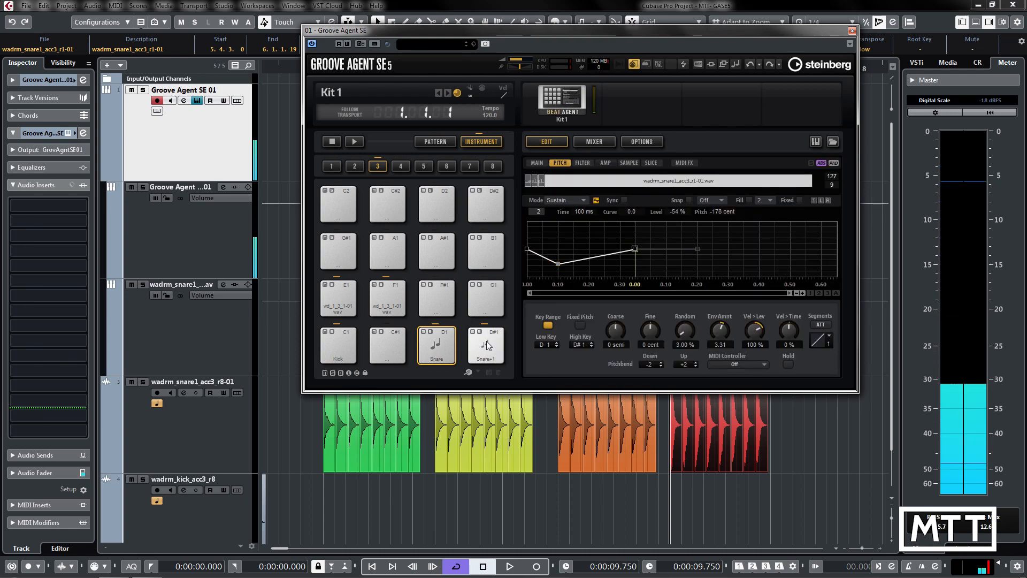
click(449, 348)
click(450, 348)
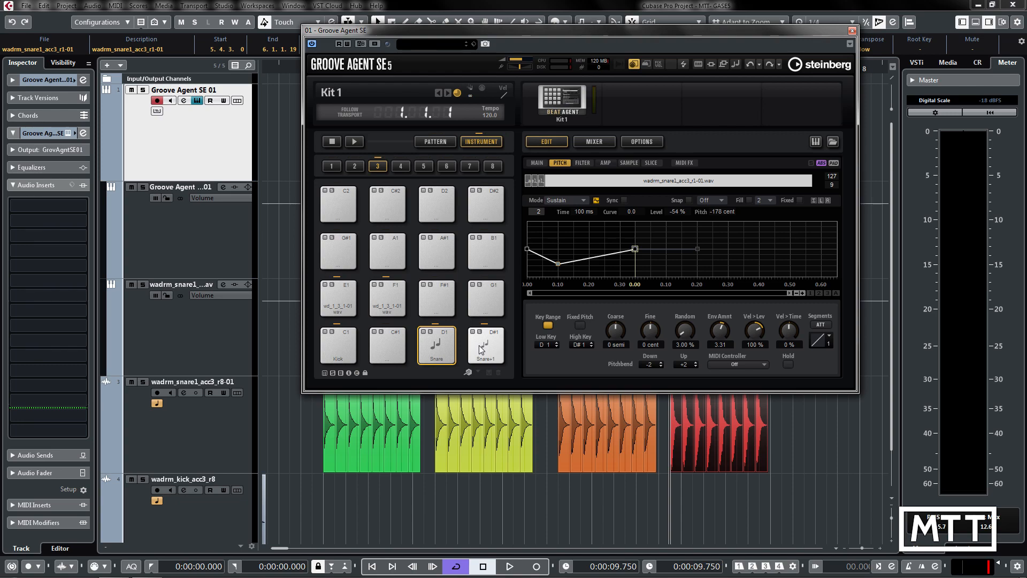
click(484, 349)
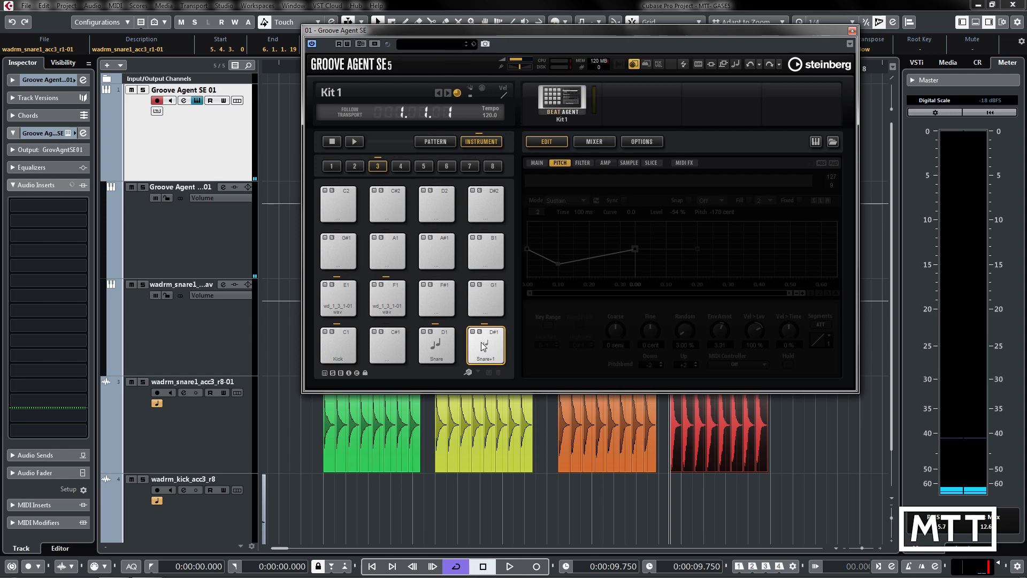
click(438, 347)
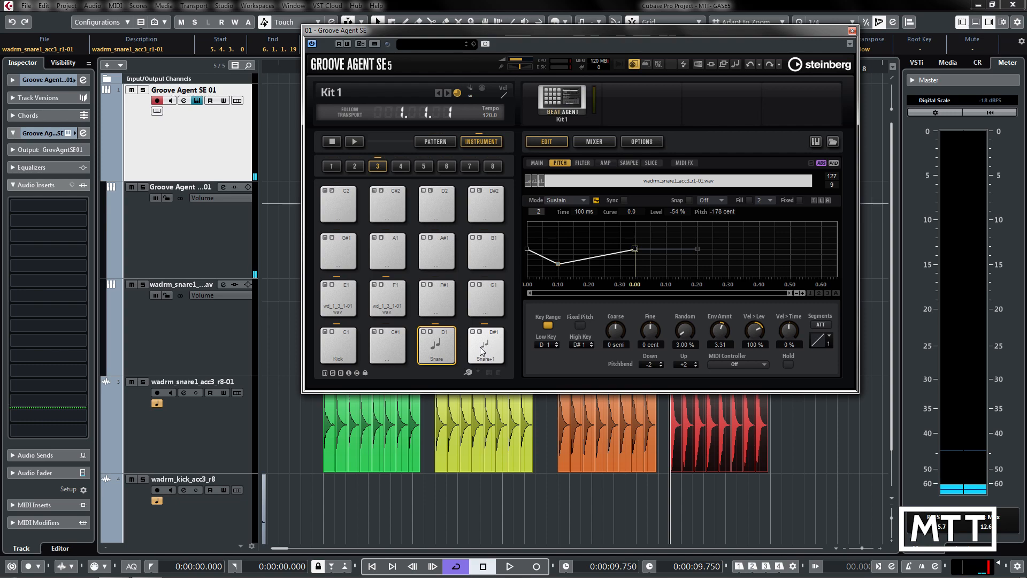
click(437, 347)
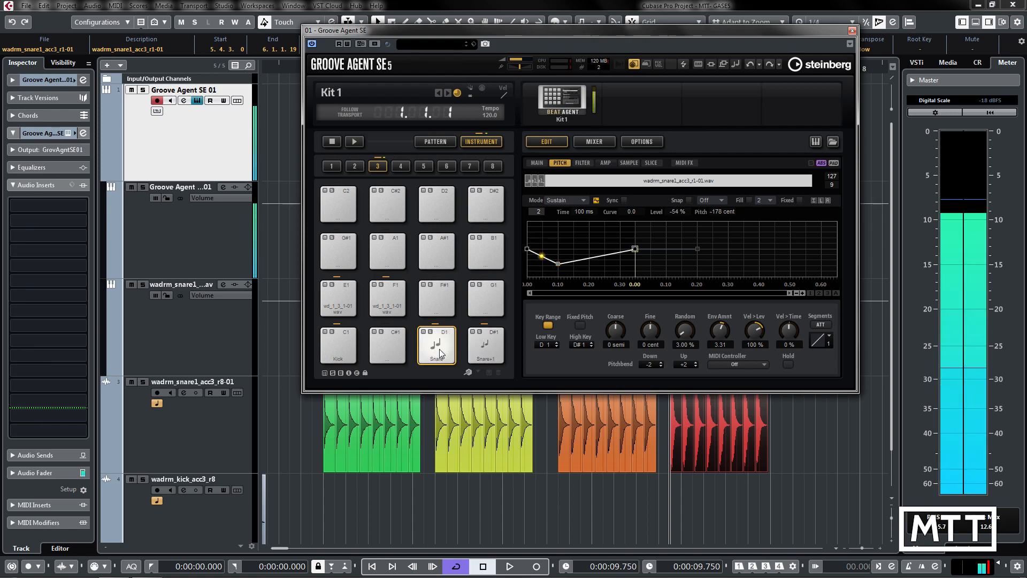
Turn off the key range for the snare on the D1 pad
click(547, 325)
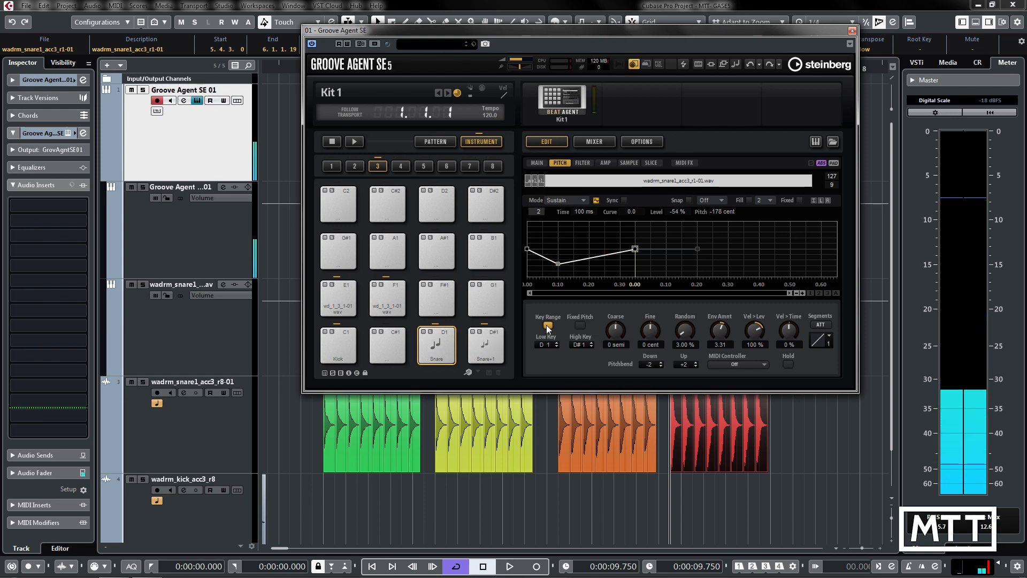